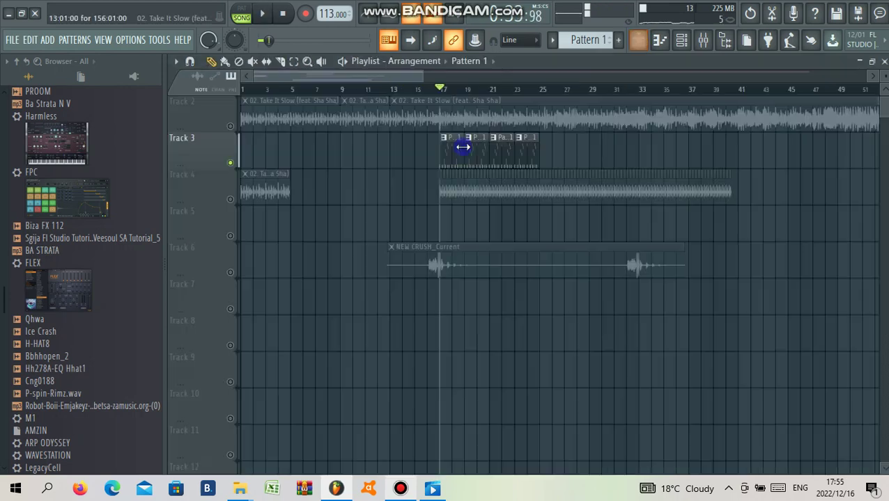
Extend the Pattern 1 clips on Track 3 back to bar 1 and play them with only Tracks 2 and 3 audible
drag(537, 162, 533, 156)
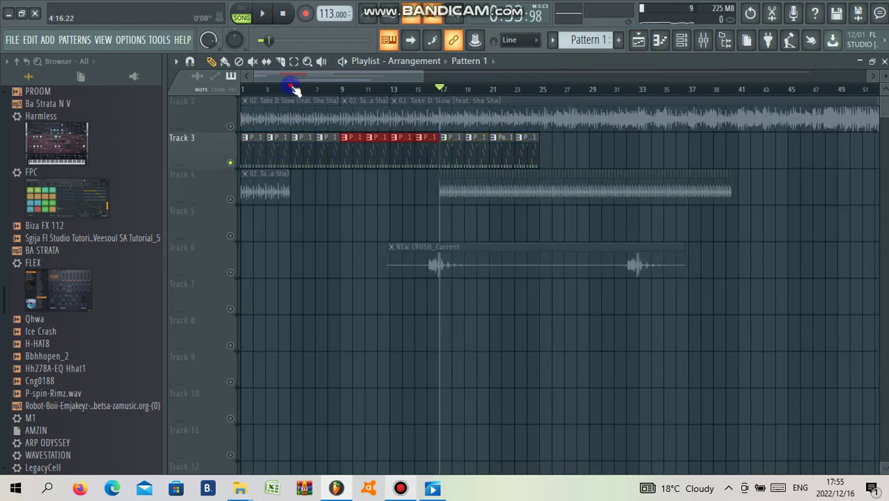
right_click(230, 126)
key(space)
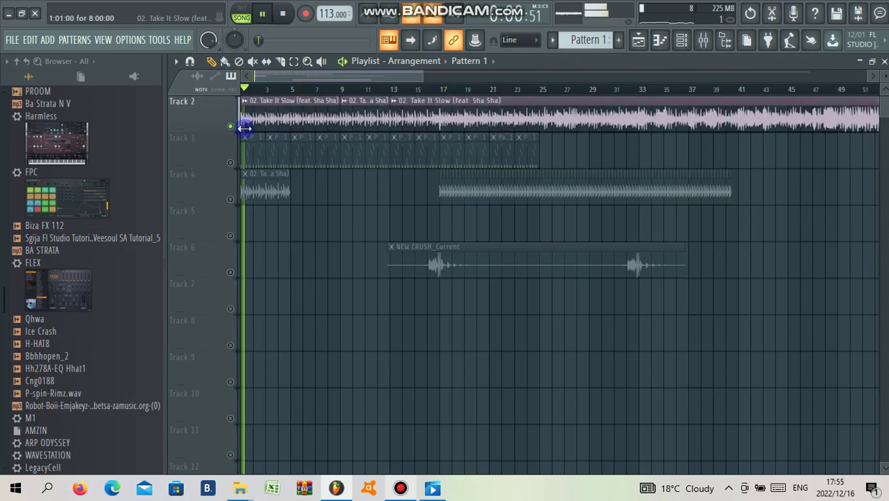
click(231, 163)
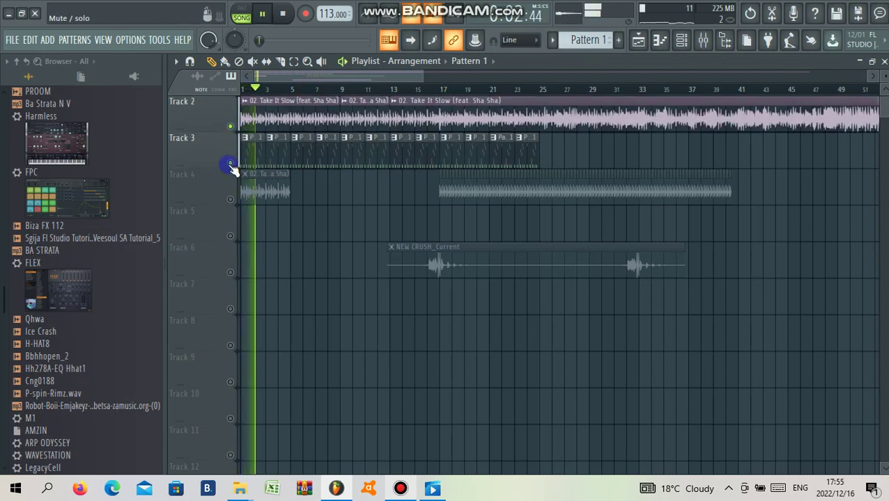
Delete the short Take It Slow clip at the start of Track 4 and make all tracks audible again
scroll(231, 167, up, 2)
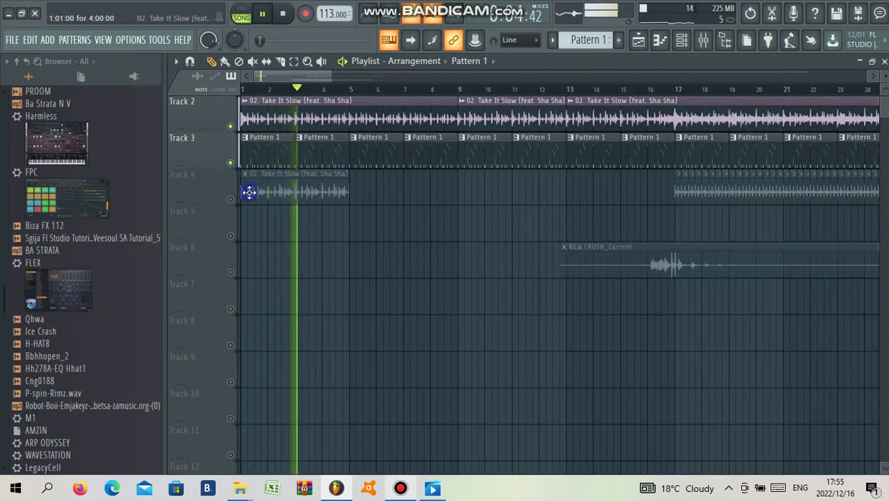
right_click(321, 192)
right_click(232, 199)
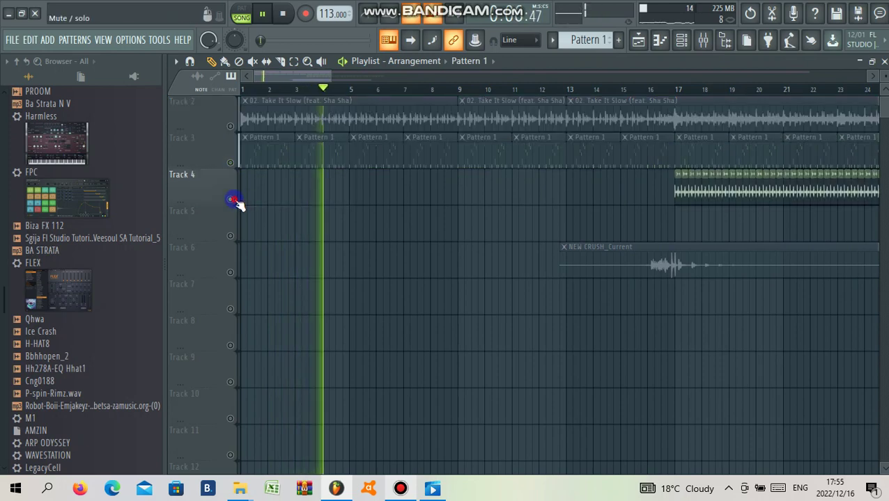
right_click(233, 200)
scroll(519, 151, down, 4)
scroll(521, 165, up, 2)
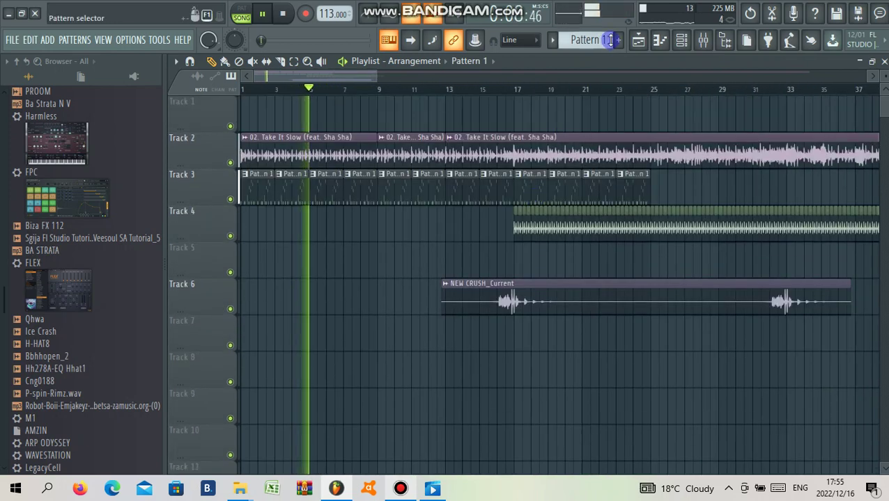
Add a Purity instrument channel in Pattern 2 and choose its sound from the Slow Synth preset category
click(618, 39)
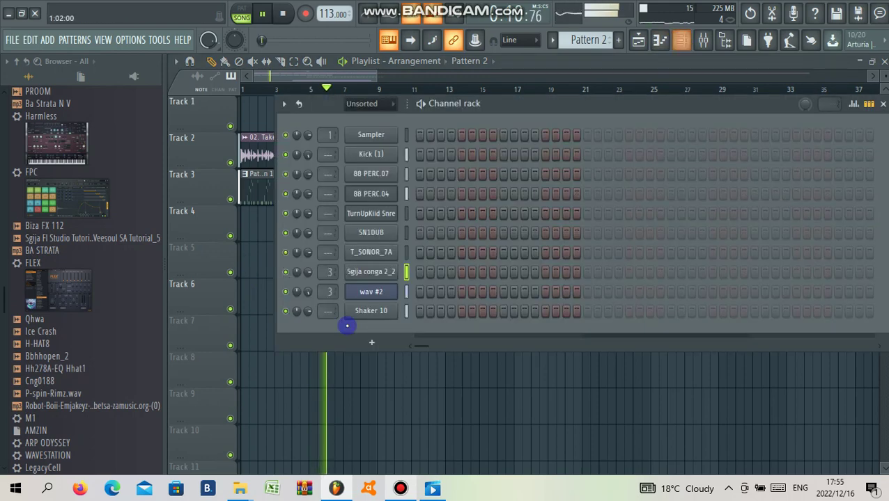
click(342, 323)
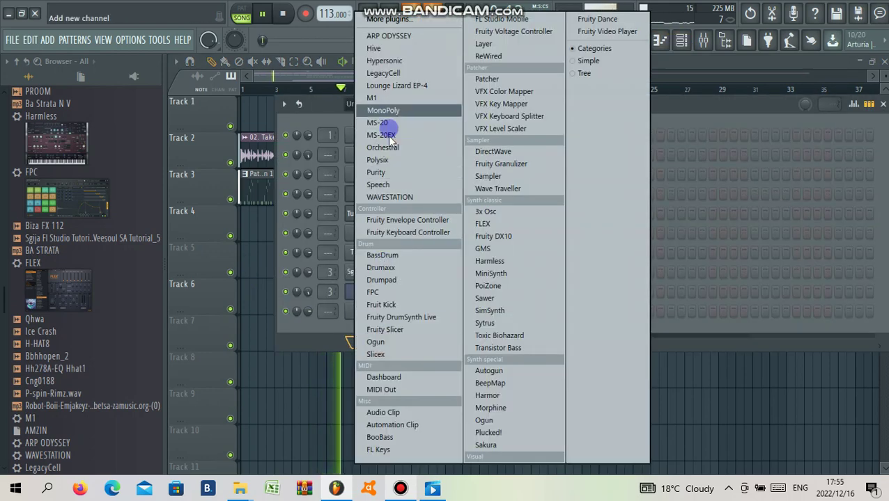
click(377, 172)
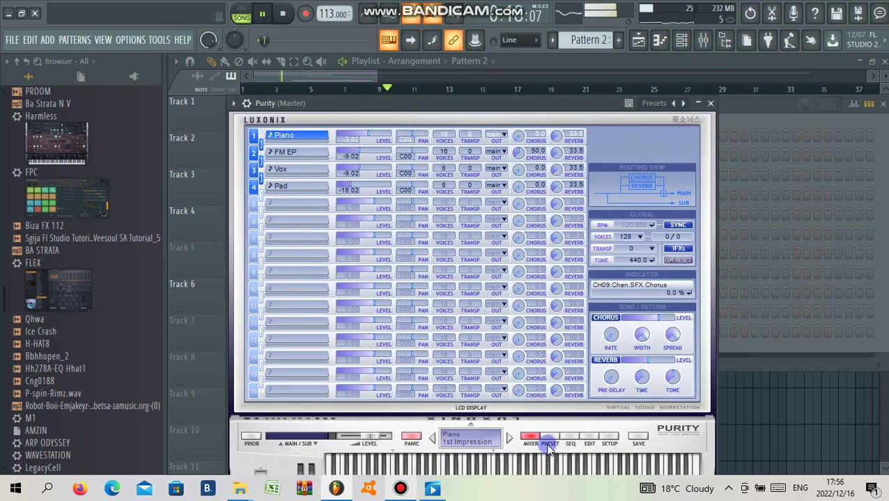
click(549, 440)
click(658, 299)
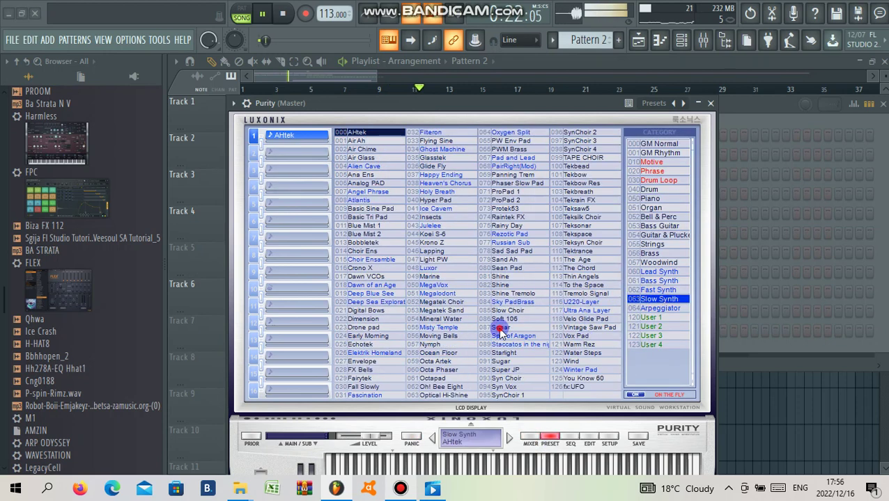
Set the song playback position to bar 17 and open the Purity channel's piano roll
click(517, 90)
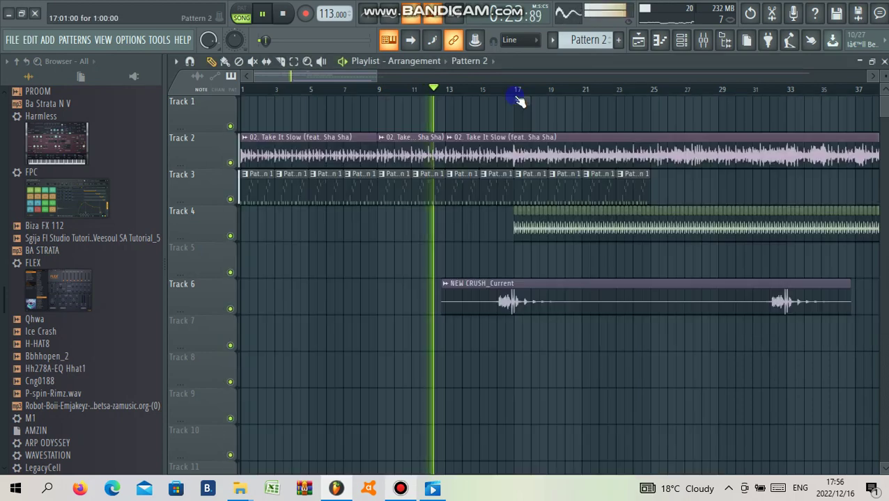
click(681, 40)
key(space)
right_click(388, 335)
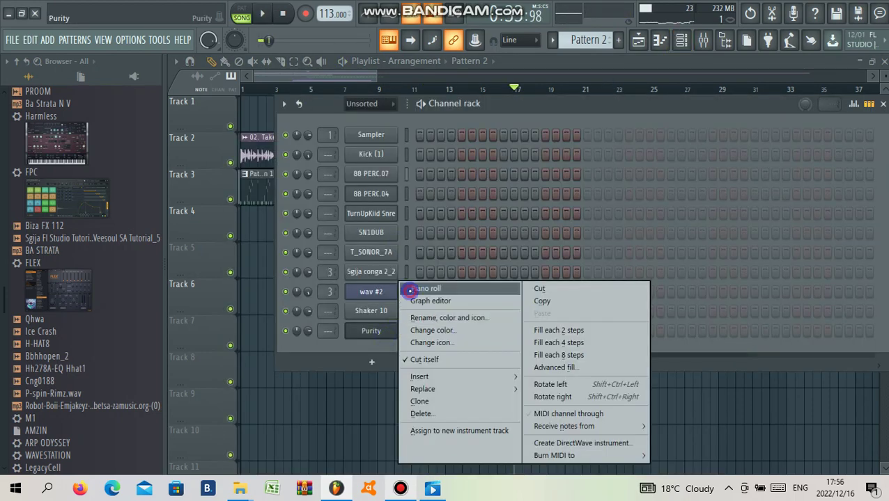
click(411, 290)
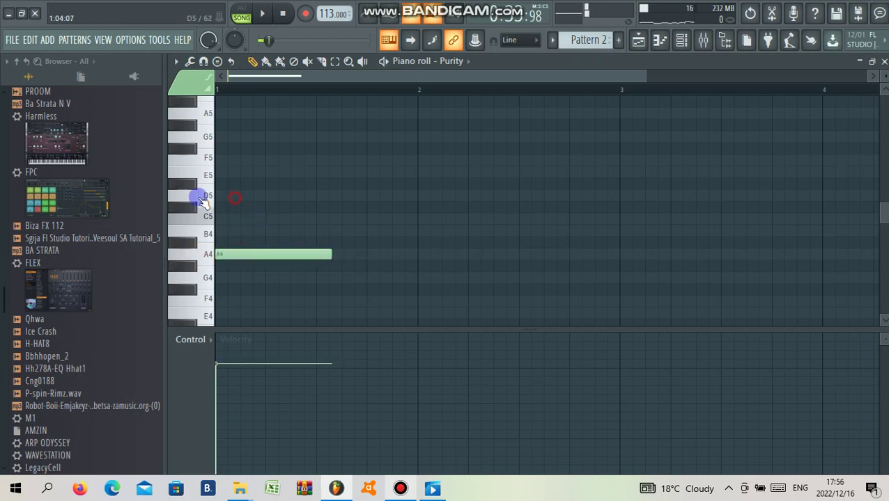
Try a D5 note together with the A4 note at the start of bar 1 during playback, and delete both notes
click(234, 198)
key(ctrl+a)
key(space)
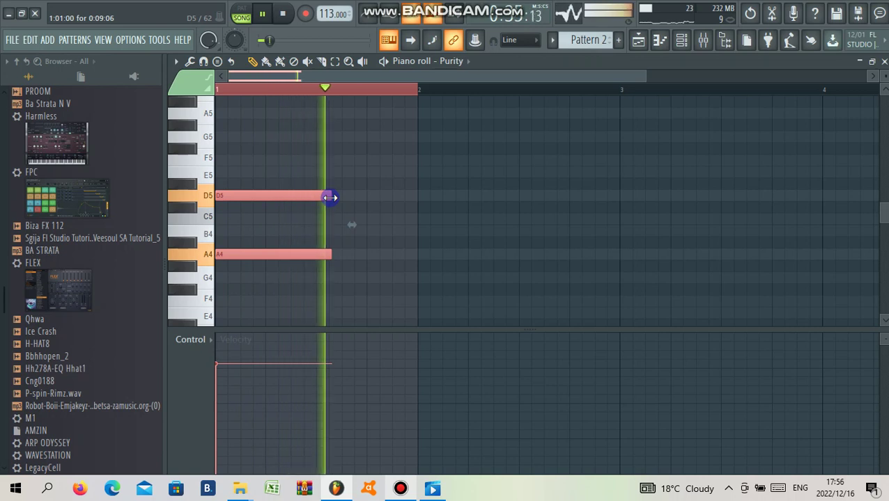
scroll(293, 201, down, 2)
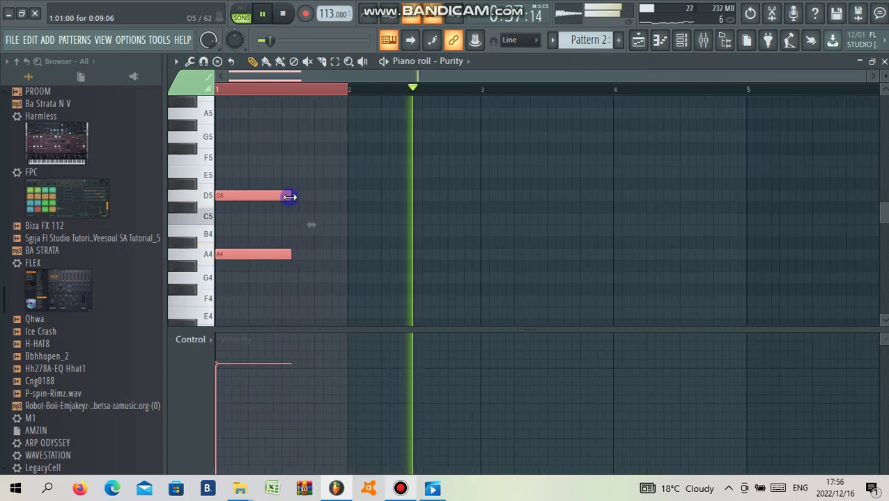
click(281, 205)
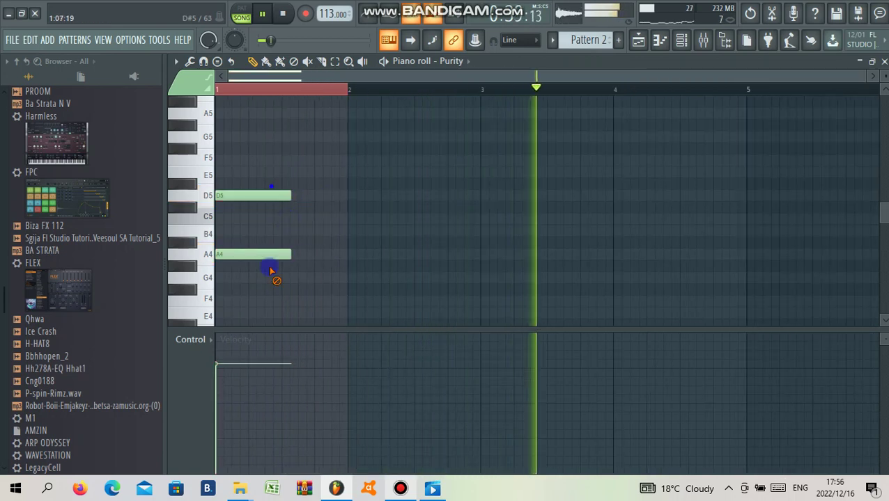
right_click(272, 196)
right_click(271, 255)
key(space)
key(space)
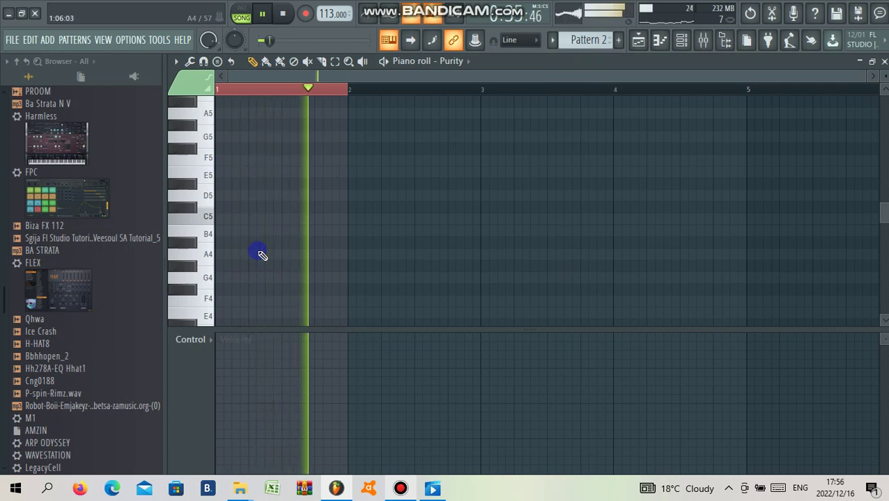
Place an A4 note at the start of bar 1 and lower its velocity
click(255, 255)
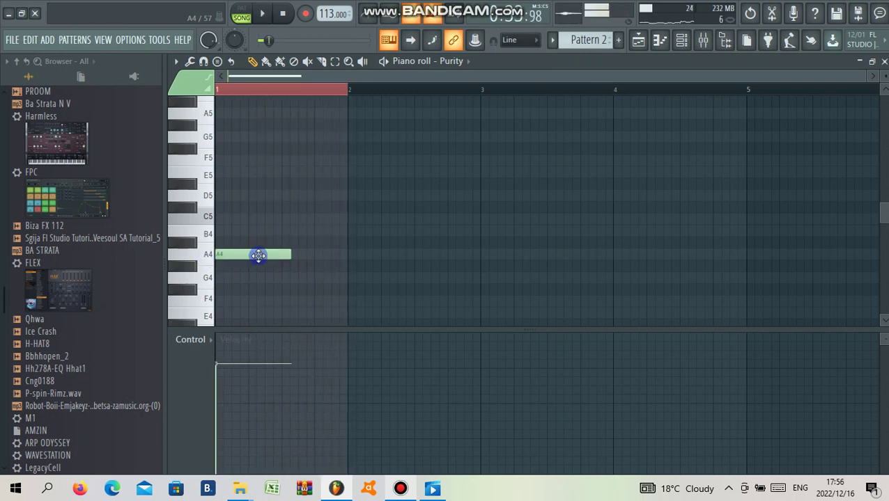
click(232, 437)
Try the note at G#4 during playback and move it back to A4
mouse_move(231, 255)
mouse_down()
mouse_move(229, 239)
mouse_move(229, 267)
mouse_up()
scroll(237, 273, down, 2)
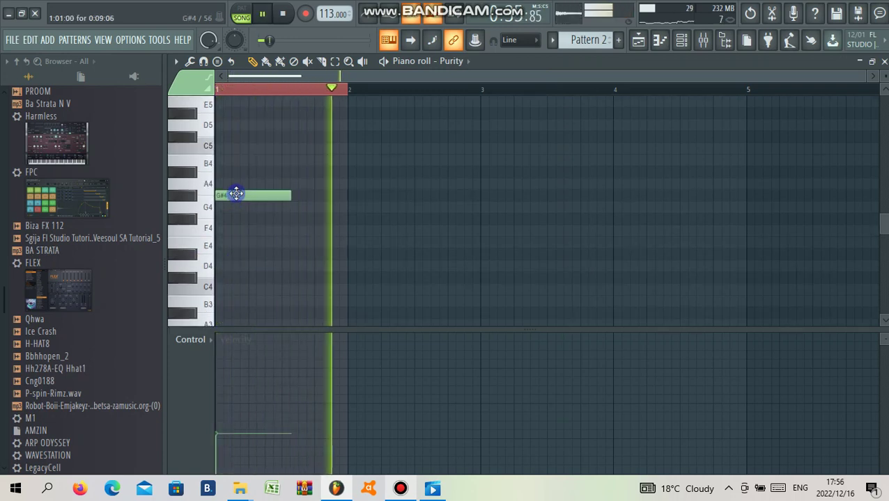
drag(236, 193, 224, 182)
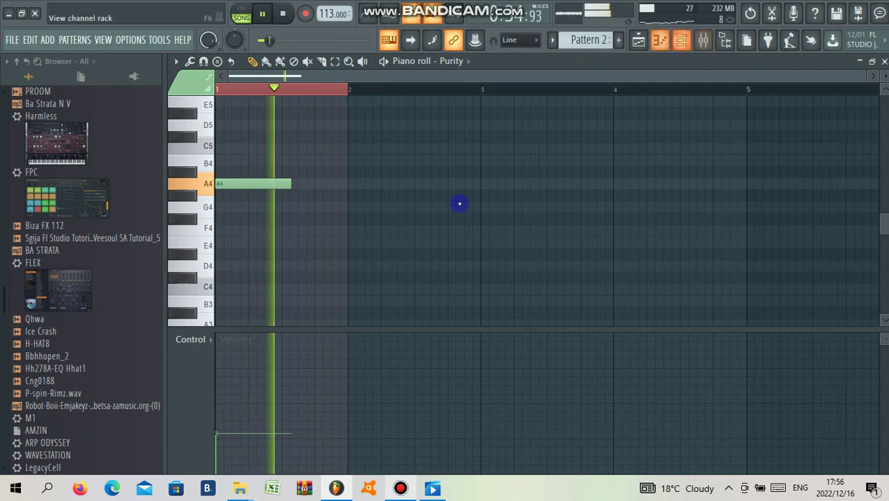
key(F6)
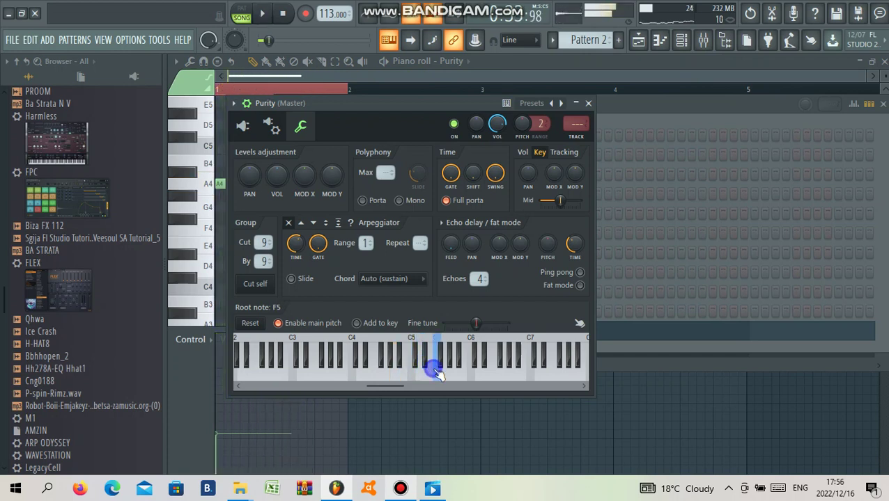
key(space)
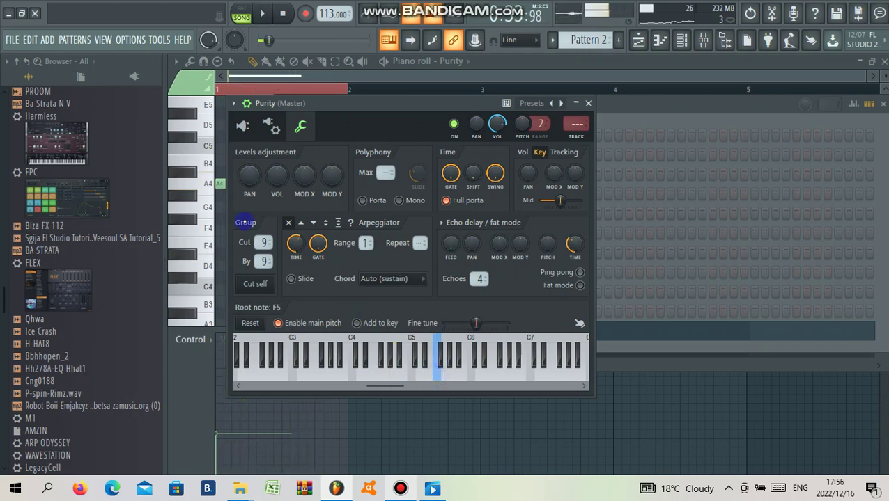
key(space)
click(205, 203)
Add a D5 note above the A4 note at bar 1 and lengthen both notes to the start of bar 5
scroll(212, 181, up, 3)
click(230, 143)
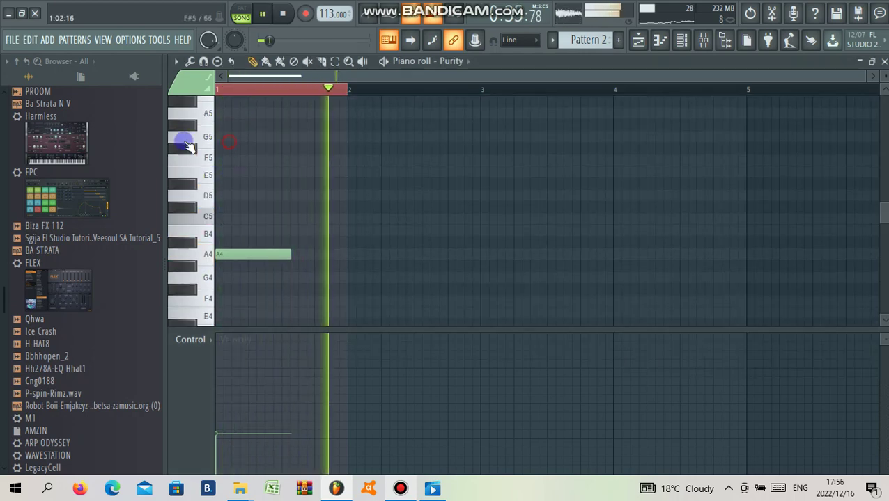
click(226, 138)
key(space)
drag(265, 138, 748, 231)
key(space)
key(space)
key(space)
key(ctrl+a)
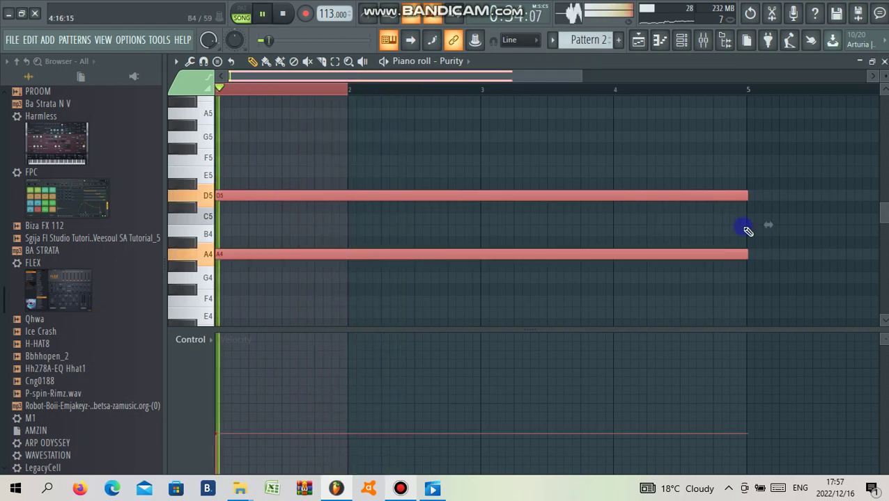
click(258, 215)
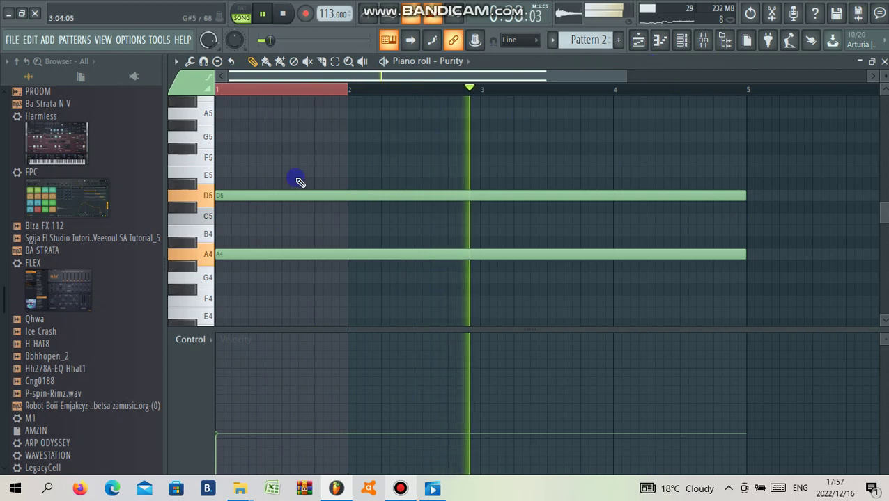
Try the A4 note one octave higher and listen to the song with it
drag(244, 241, 240, 279)
key(ctrl+Up)
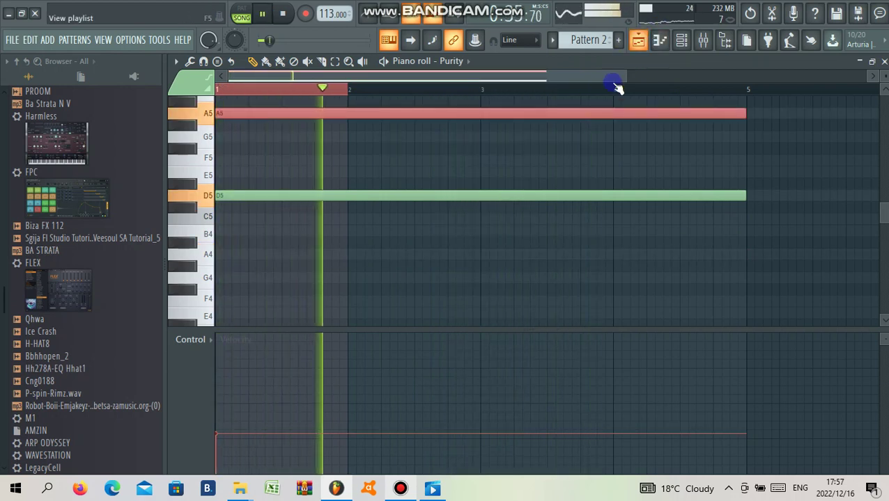
click(682, 45)
key(F6)
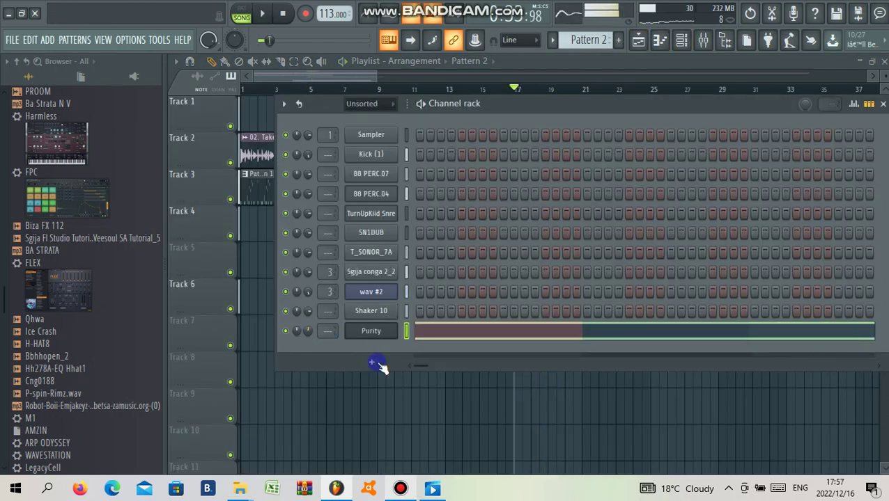
click(376, 364)
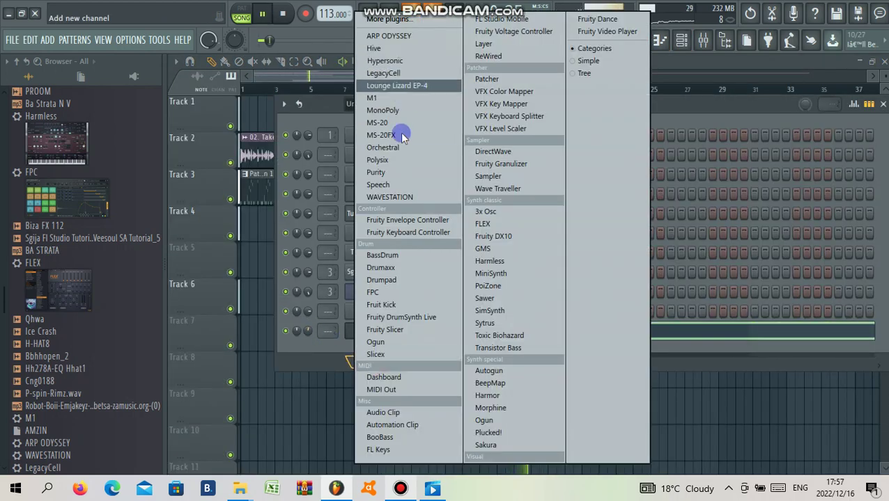
key(Escape)
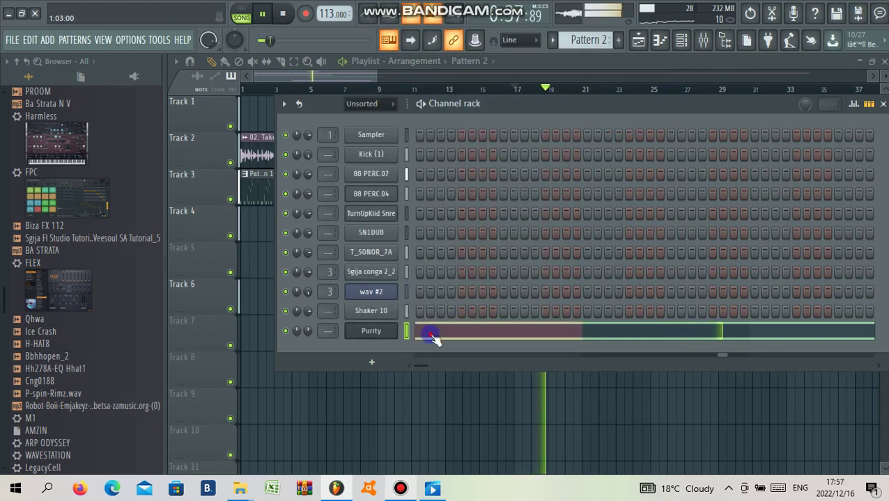
Put a four-bar A4 note back at bar 1 of the Purity piano roll and delete the A5 note
click(429, 334)
click(235, 257)
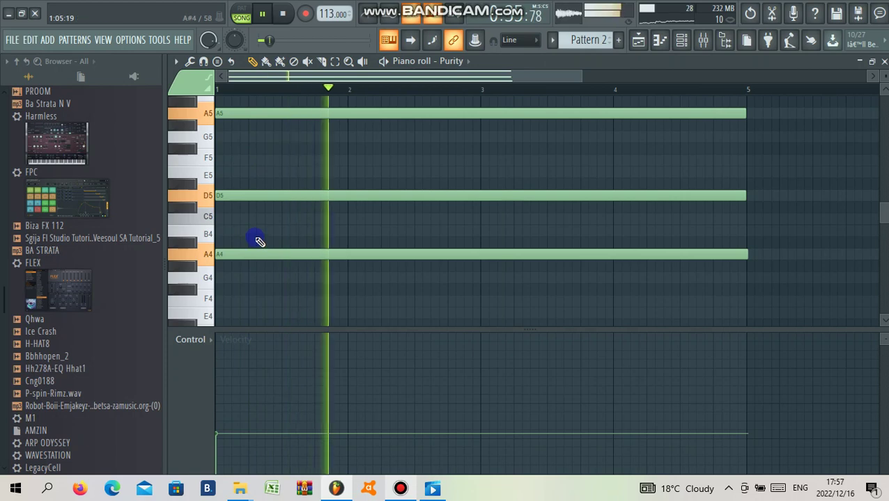
right_click(466, 106)
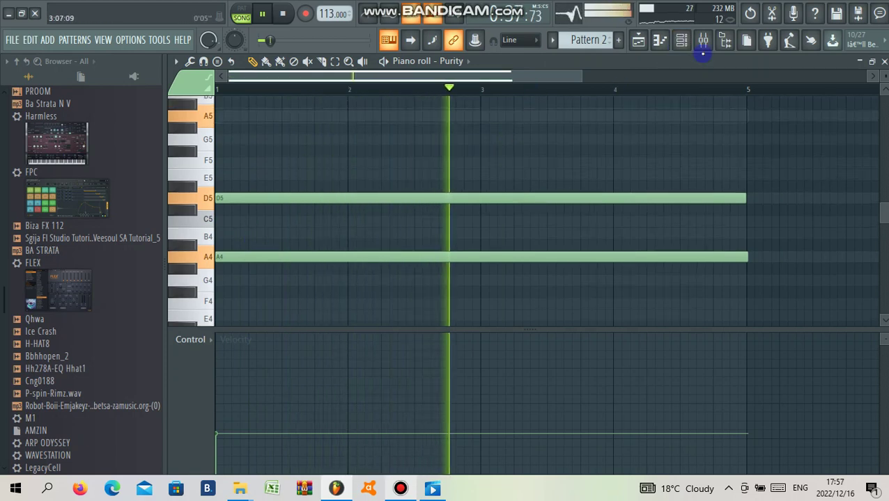
Add a Polysix instrument channel and load its Trance Anthem preset
click(702, 39)
click(356, 361)
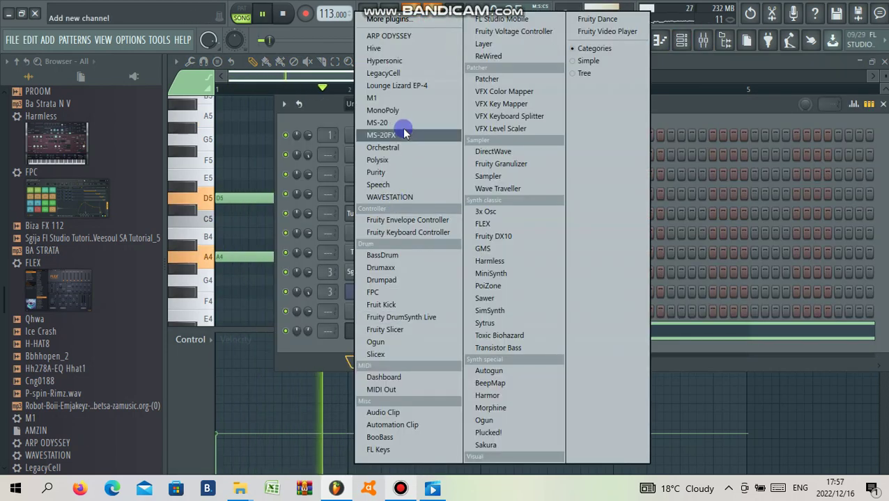
click(387, 162)
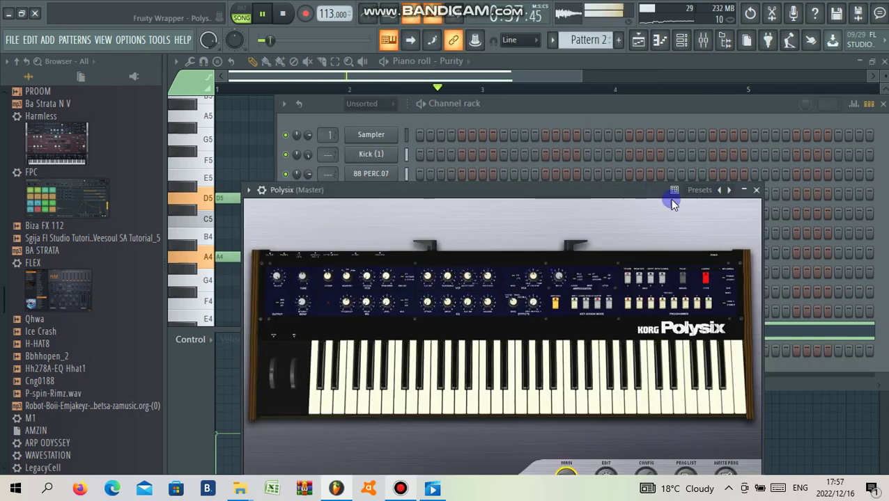
click(696, 191)
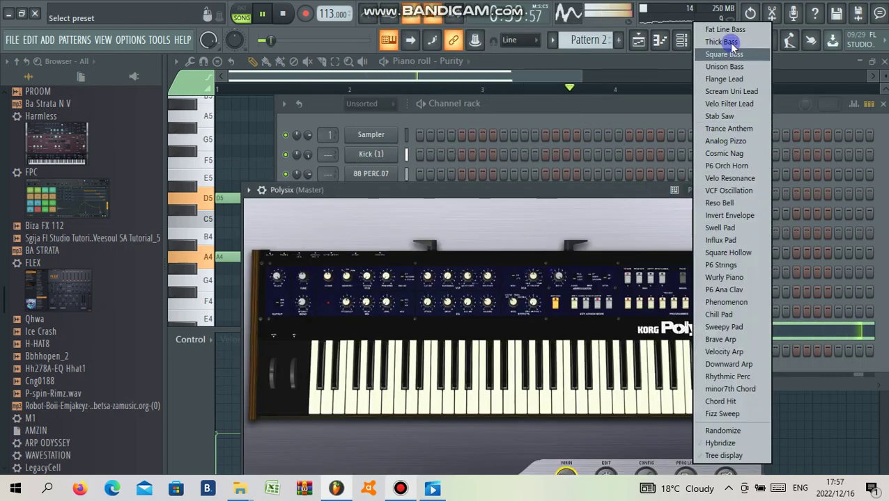
click(733, 129)
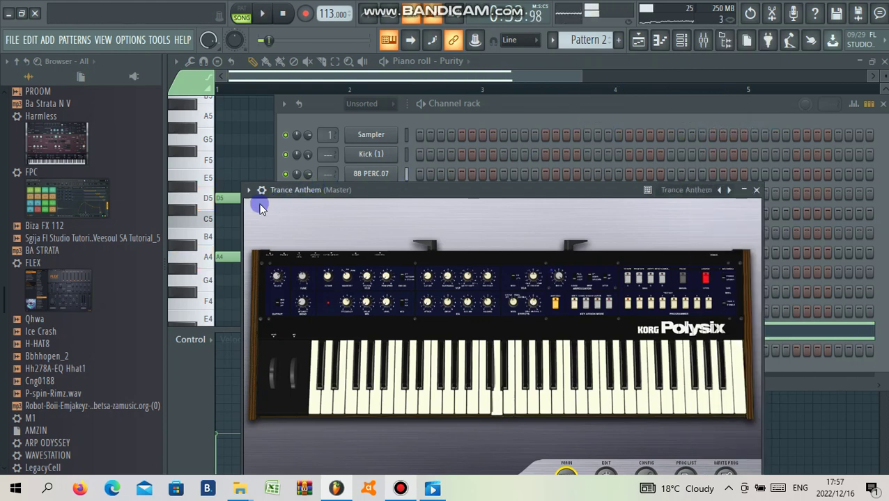
Check Purity's root note in its channel settings and set the Trance Anthem channel's root note to F5 as well
click(261, 190)
click(315, 213)
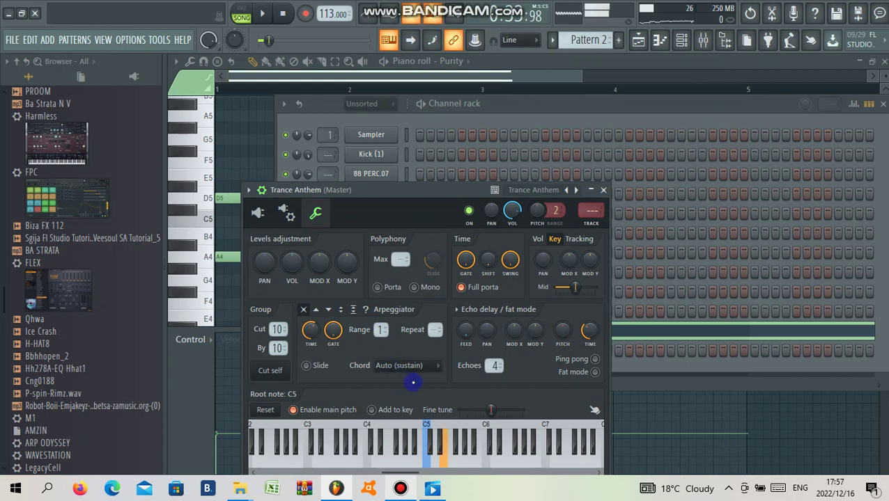
click(496, 117)
click(386, 333)
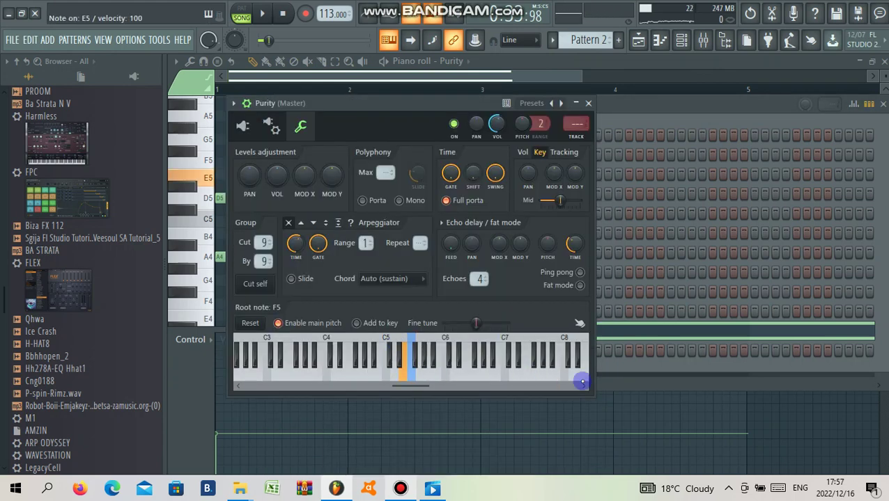
click(621, 370)
click(393, 354)
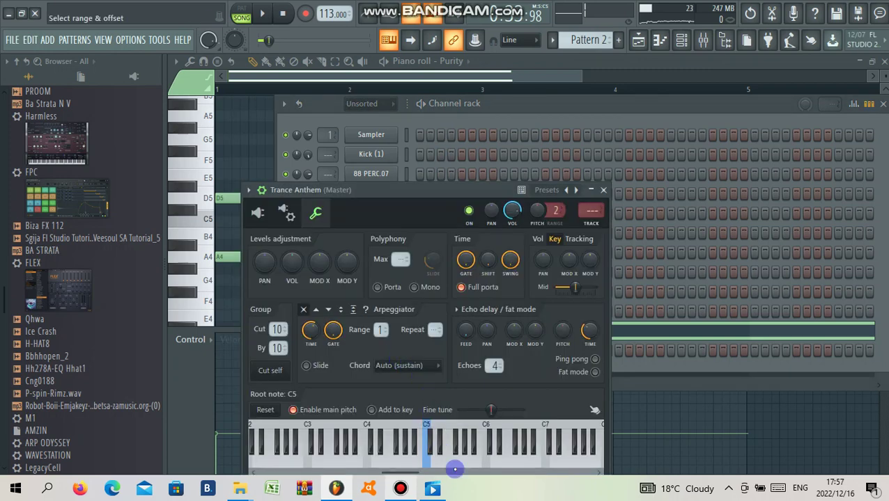
click(627, 375)
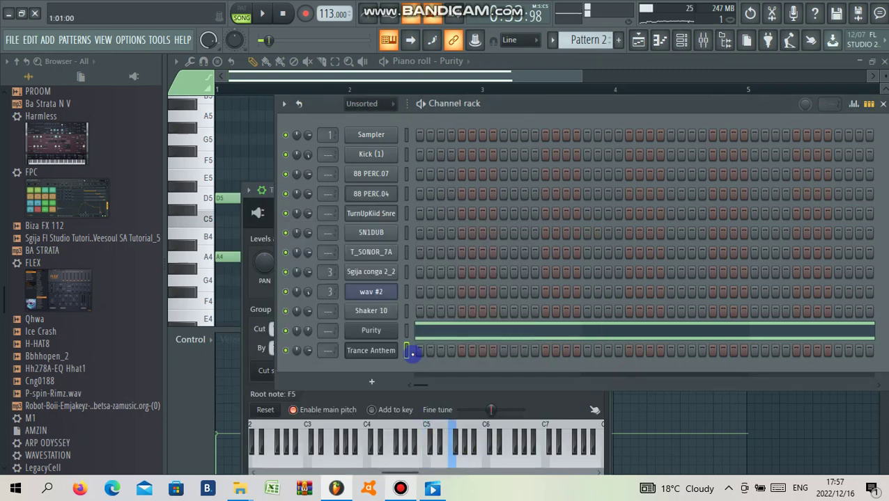
Add a long A4 note starting at 1:11 in the Trance Anthem piano roll and raise its velocity to the maximum
right_click(382, 352)
click(414, 288)
key(space)
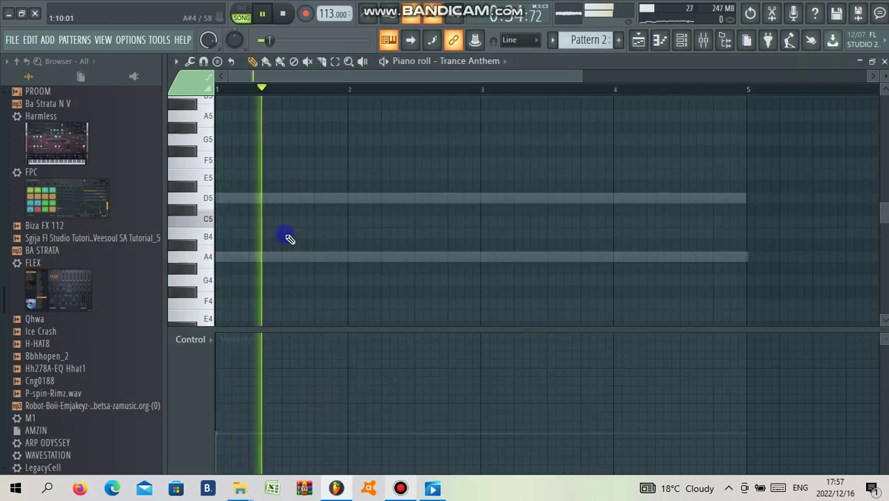
key(space)
click(298, 128)
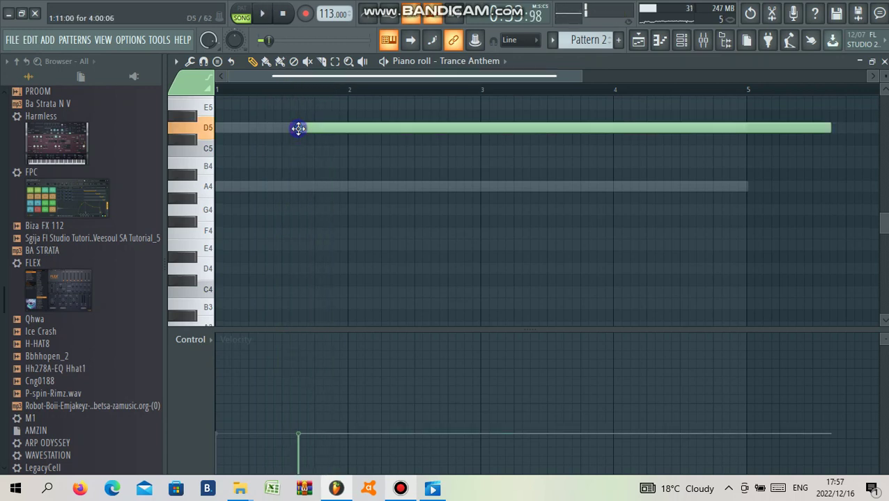
drag(294, 173, 292, 193)
drag(307, 344, 306, 195)
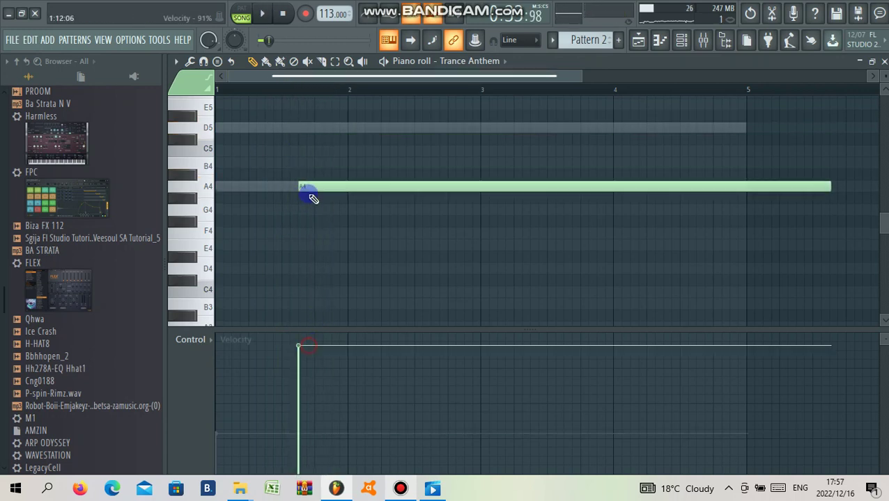
Shorten the A4 note to end at the start of bar 2 while listening to the song
key(space)
scroll(736, 190, down, 1)
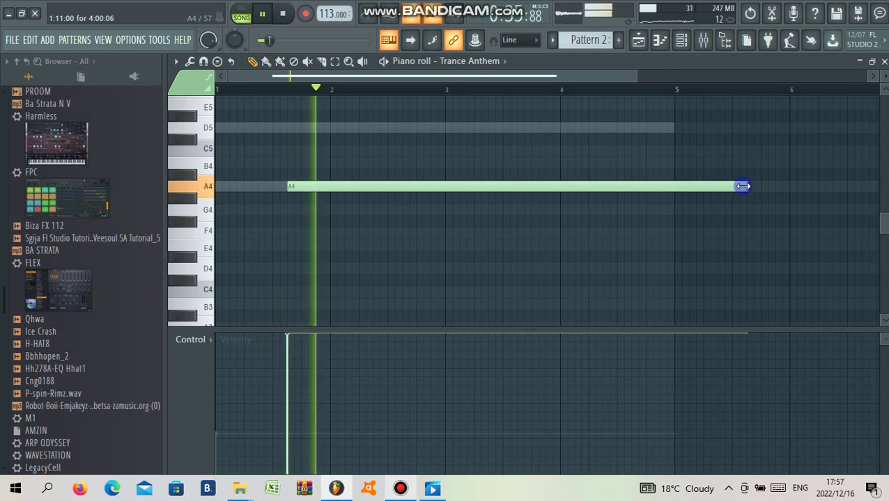
drag(744, 187, 324, 193)
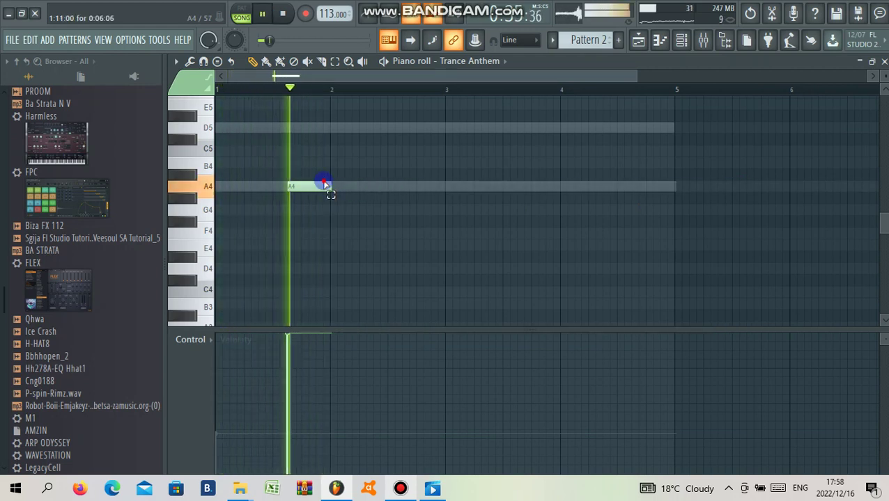
key(ctrl+a)
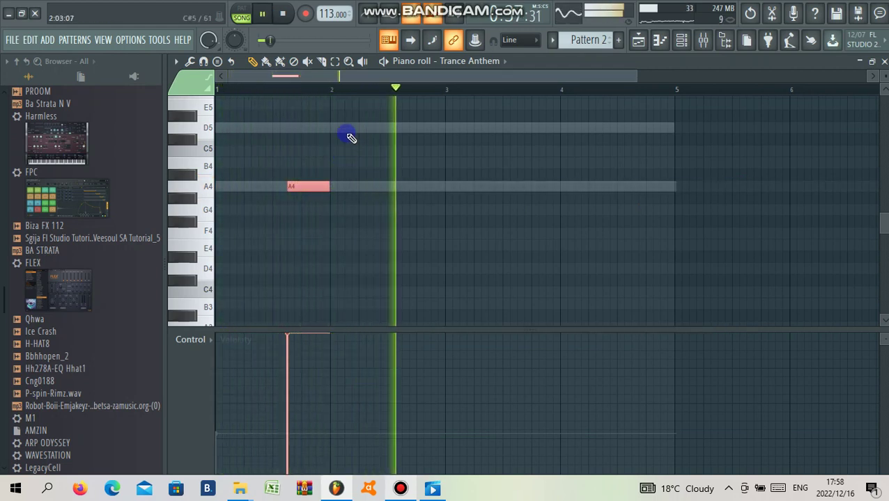
Try a second A4 note just after bar 2 and the first note at D4, deleting the second note
click(346, 176)
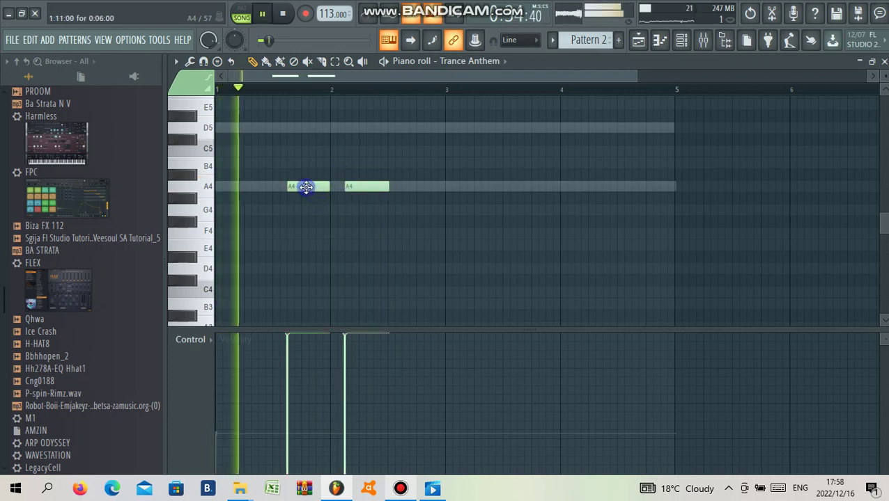
drag(307, 188, 308, 271)
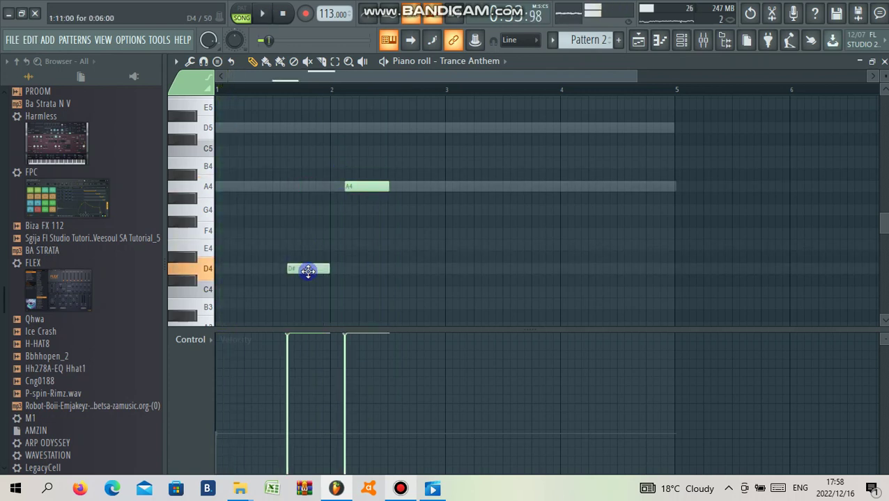
right_click(360, 195)
scroll(397, 199, down, 2)
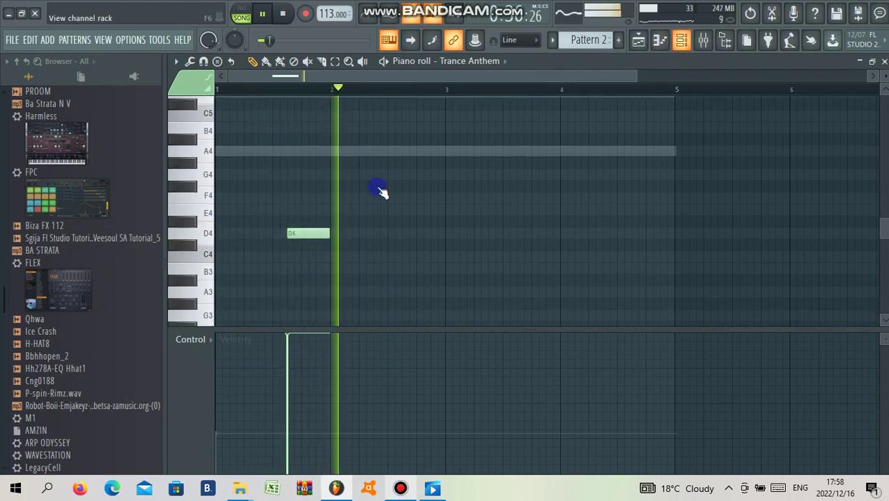
key(space)
key(F6)
key(F6)
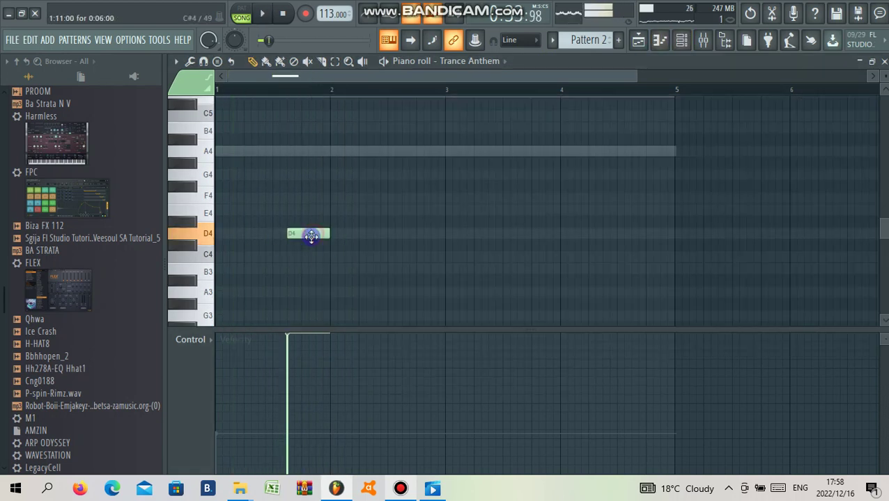
key(space)
Audition the bar 1 note at E4, F4 and A4 and lower it one octave to A3
drag(312, 217, 307, 209)
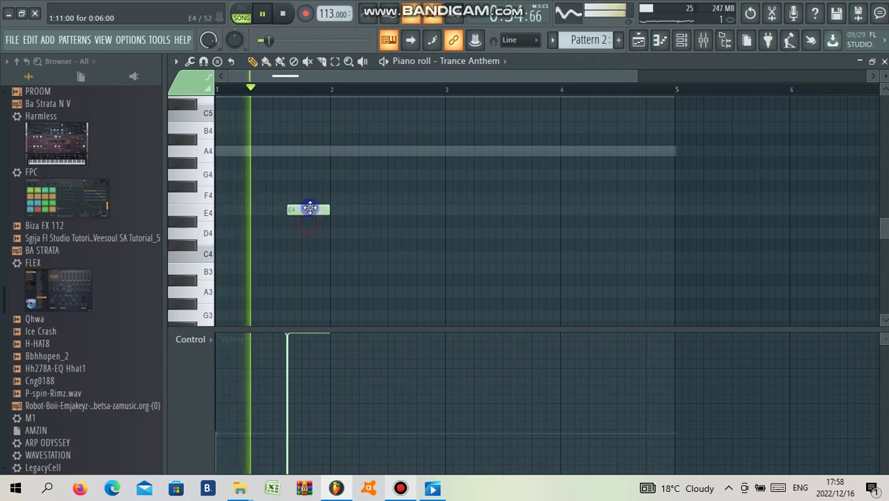
key(space)
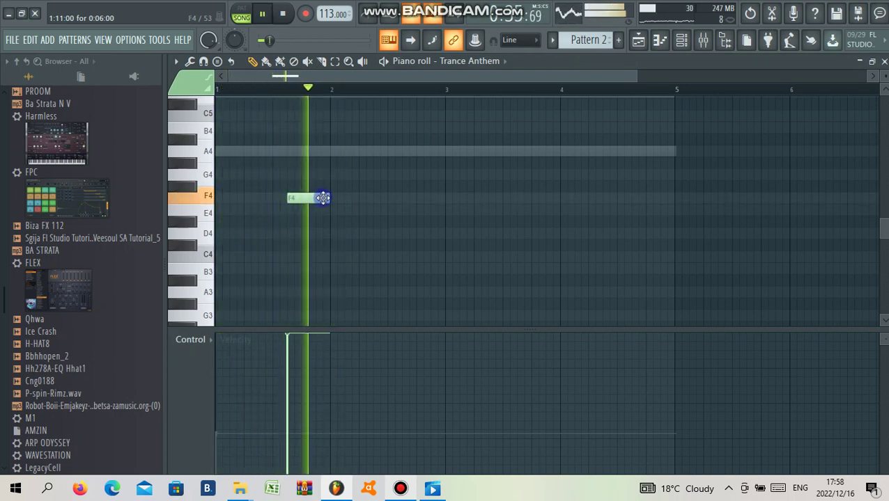
drag(307, 199, 303, 152)
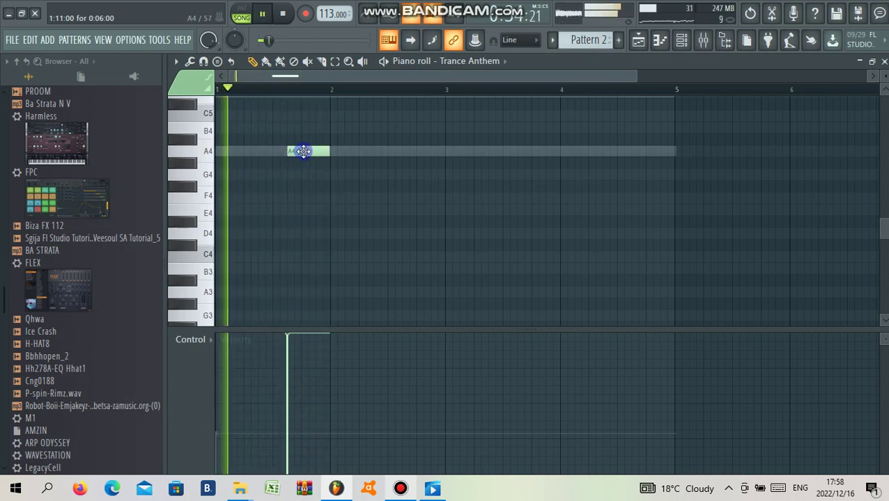
key(ctrl+Down)
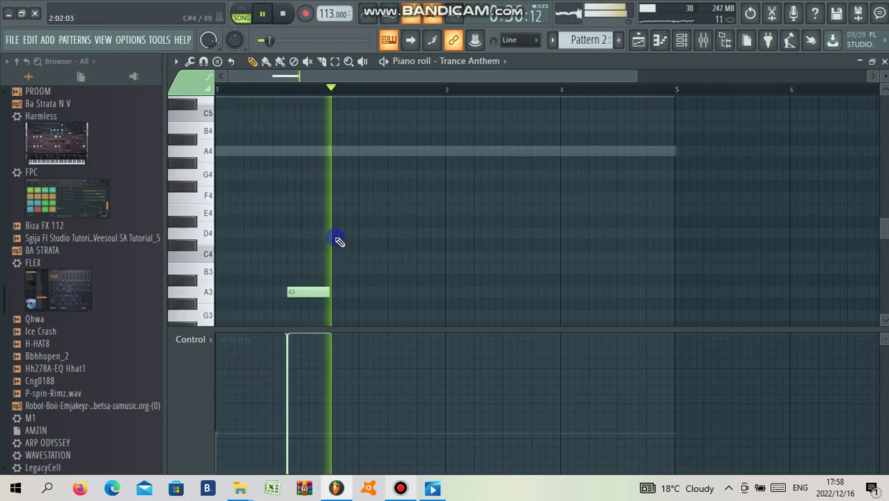
key(space)
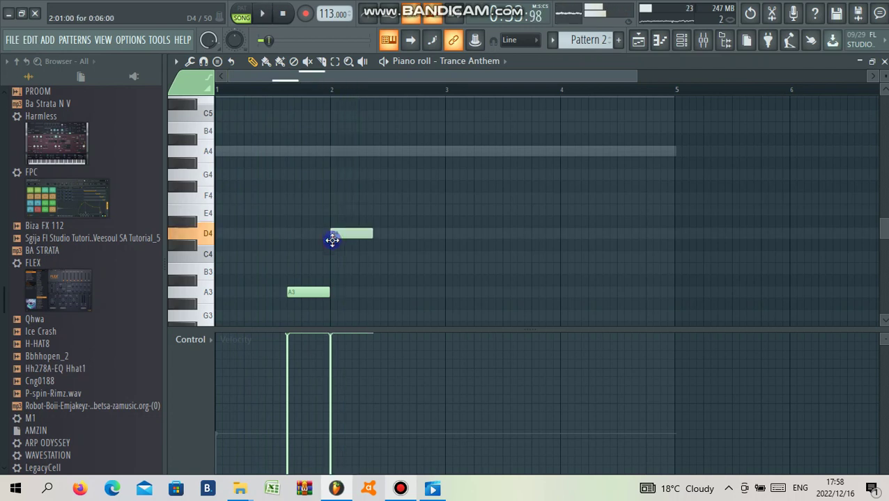
Add a second note at bar 2, trying it at D4 and E4, settle it on F4 and lengthen it to 2:11
click(331, 280)
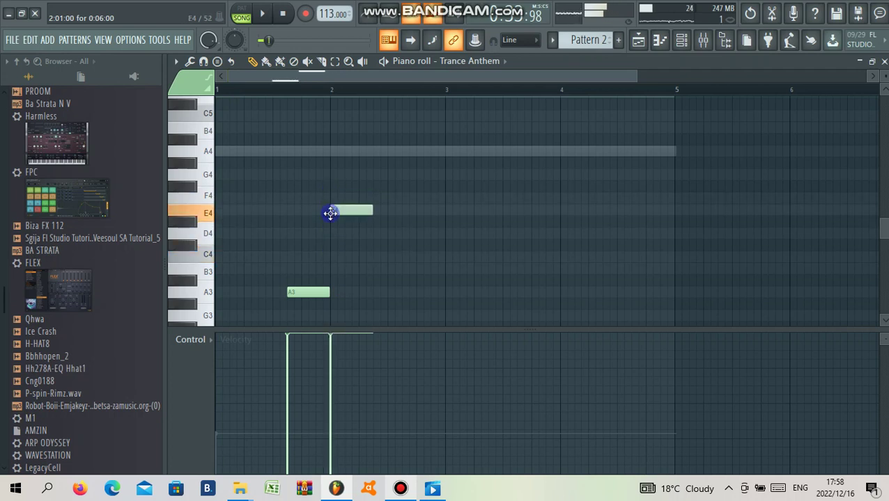
key(space)
scroll(338, 241, down, 3)
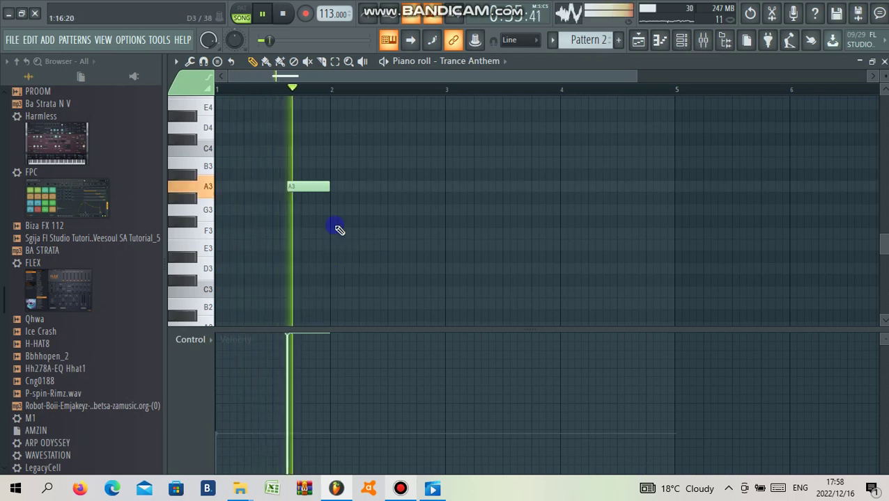
key(space)
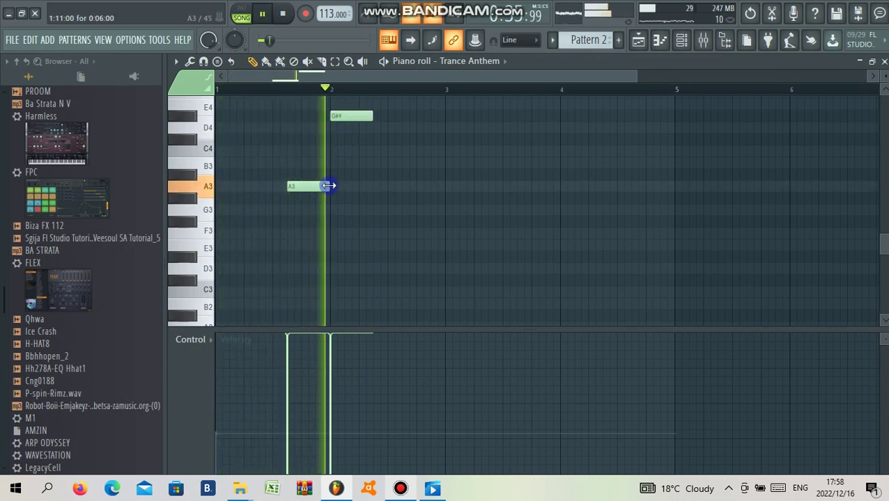
scroll(342, 151, up, 2)
drag(342, 150, 340, 124)
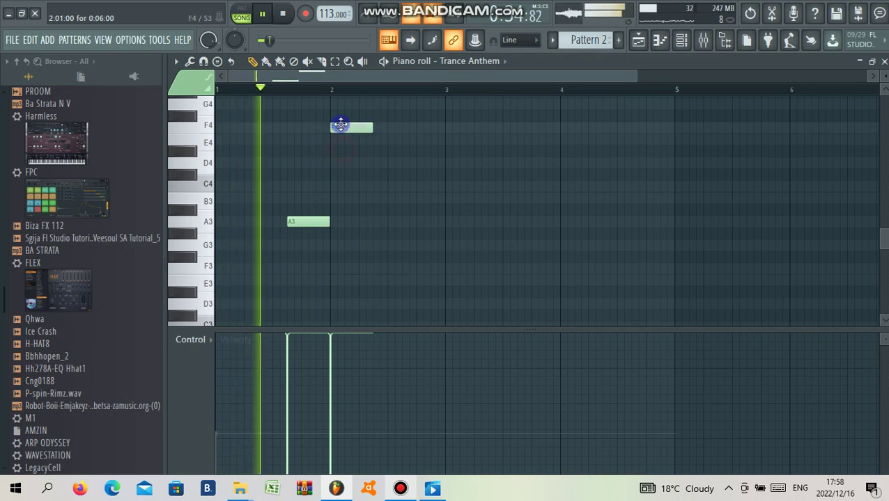
scroll(342, 185, up, 2)
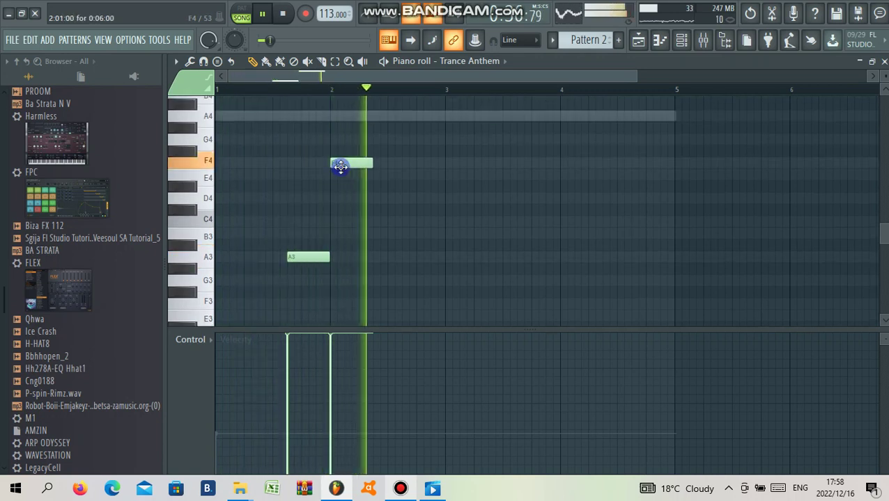
drag(371, 163, 403, 177)
Try an E4 note from 2:11 to bar 3 followed by a longer A4 note at bar 3, and delete both
click(407, 177)
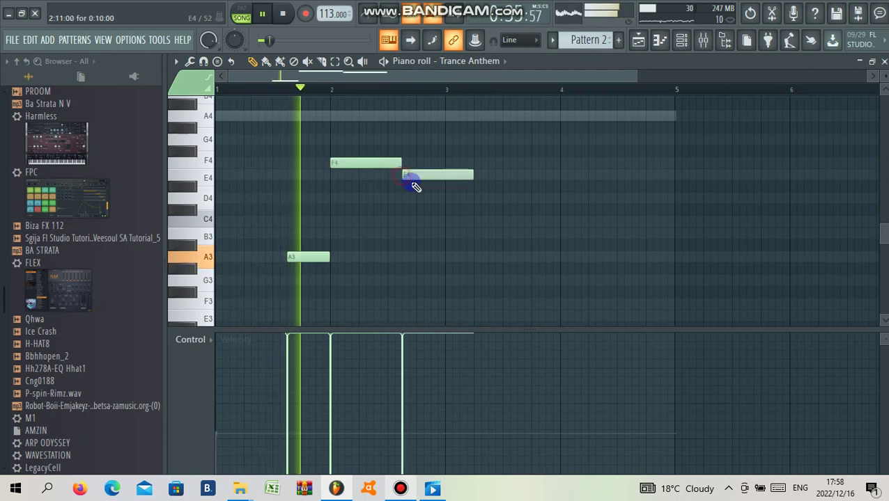
drag(471, 175, 446, 179)
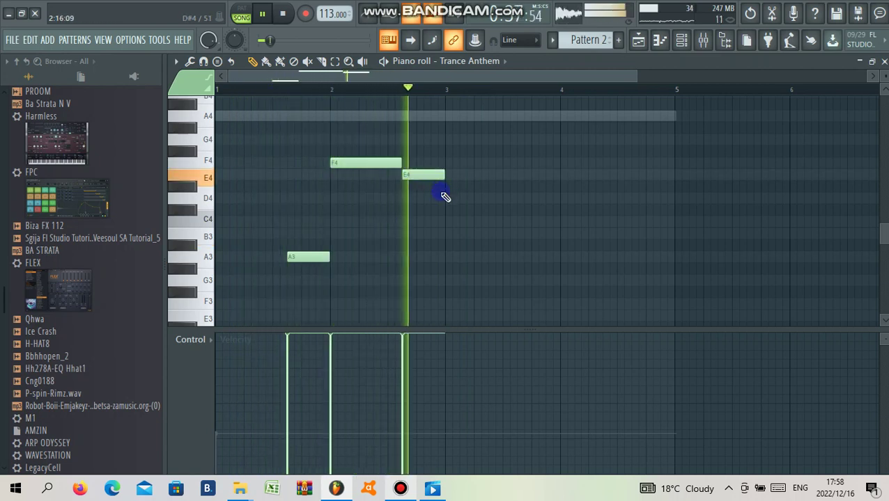
click(446, 115)
drag(534, 124, 532, 125)
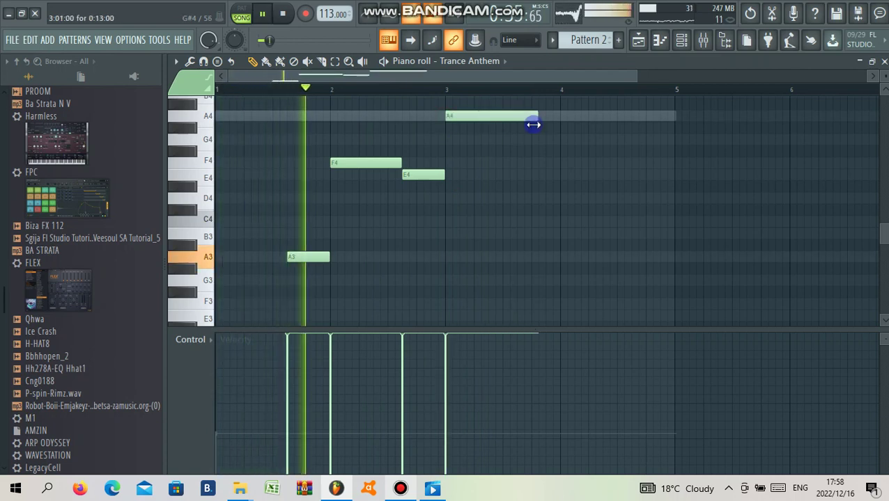
right_click(491, 117)
right_click(431, 175)
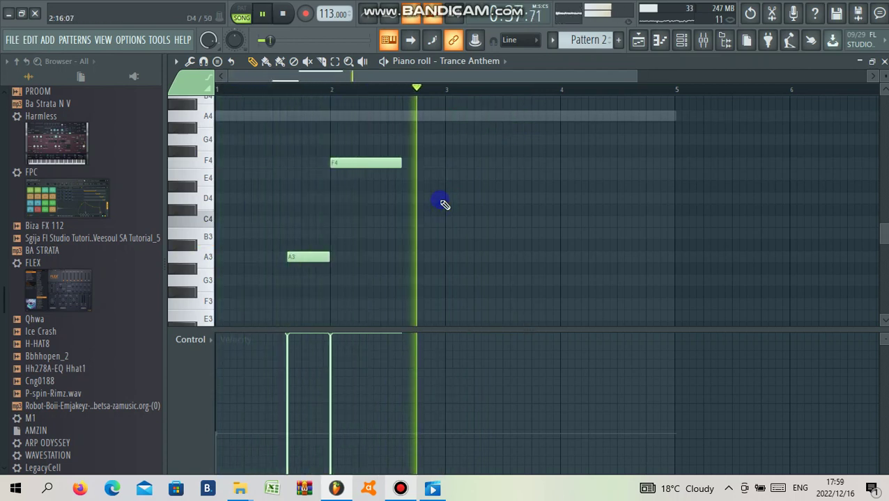
Add an E4 note from 2:11 to bar 3 and an A4 note from bar 3 to the start of bar 5
click(402, 175)
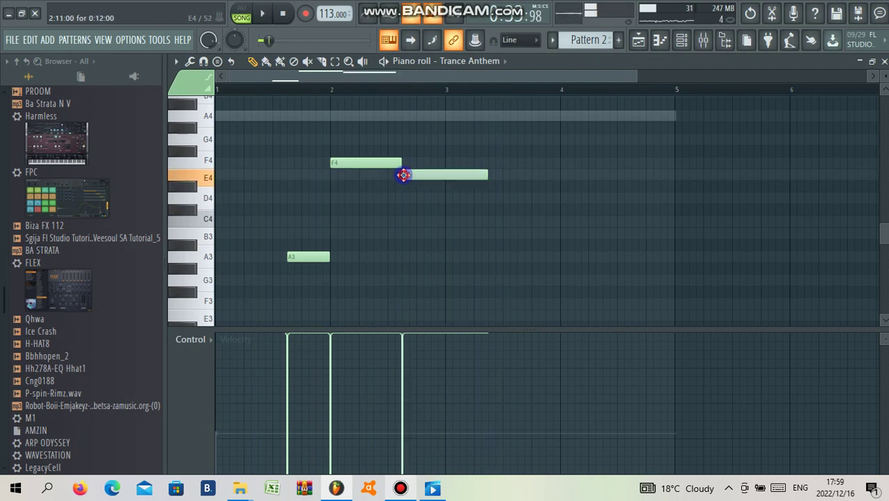
drag(480, 173, 444, 177)
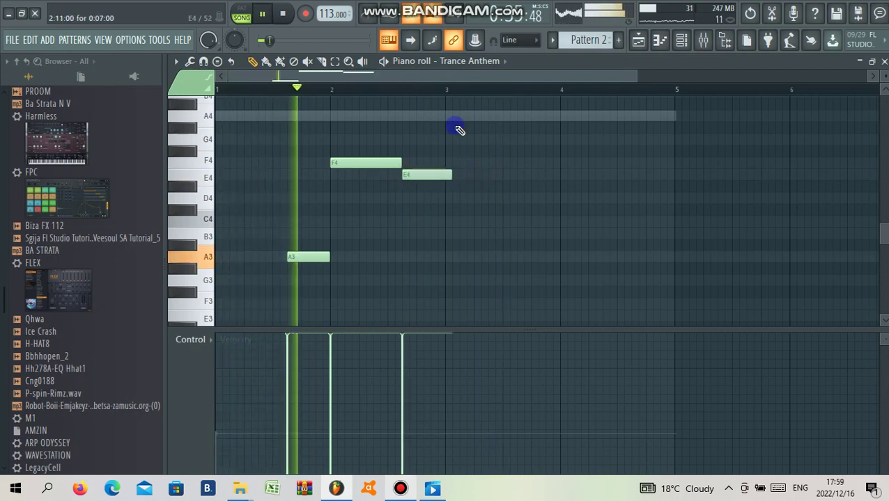
click(447, 116)
drag(547, 131, 552, 133)
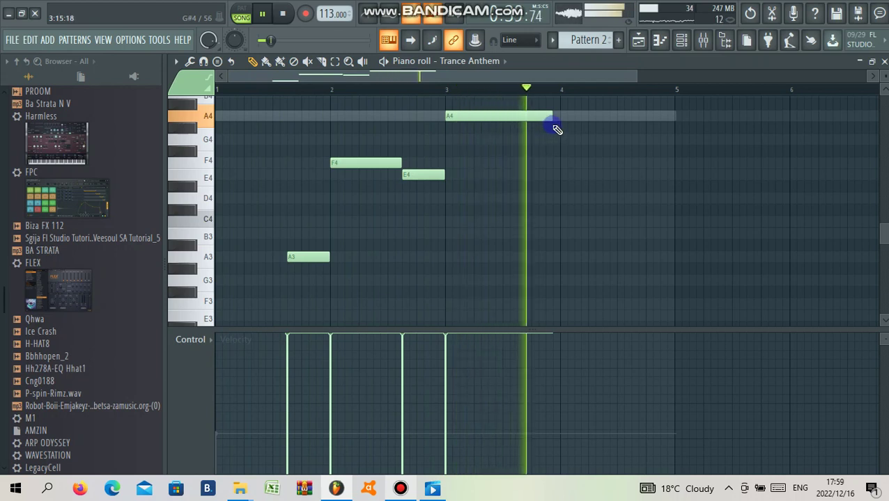
drag(547, 118, 450, 138)
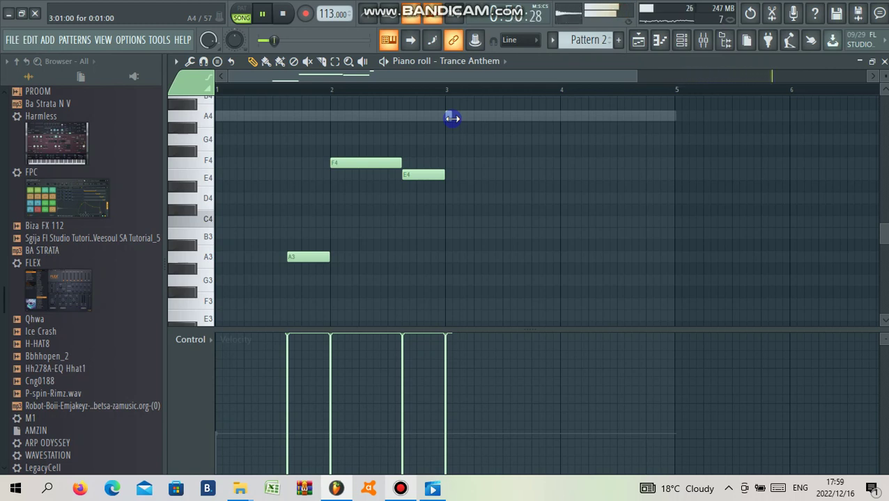
drag(452, 118, 758, 130)
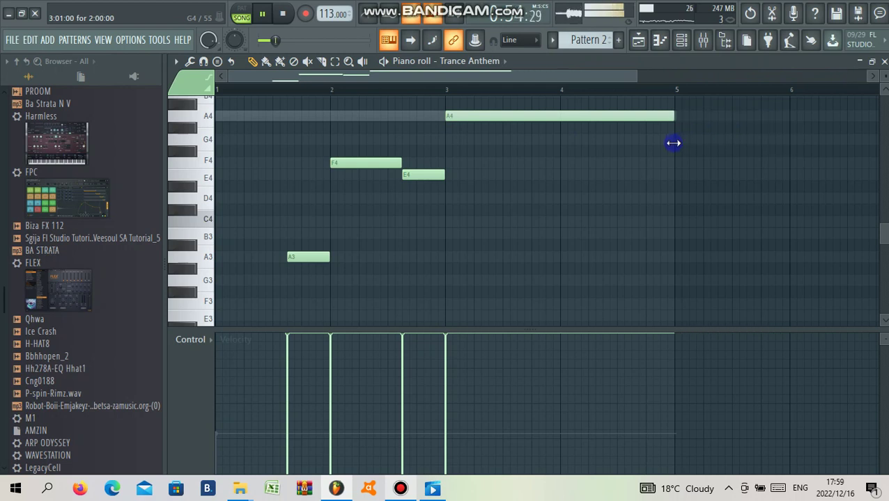
Duplicate the four-bar Trance Anthem phrase into bars 5 to 8 and extend the first A4 note to the start of the copied A3 note
scroll(663, 157, down, 1)
drag(555, 90, 218, 198)
key(ctrl+b)
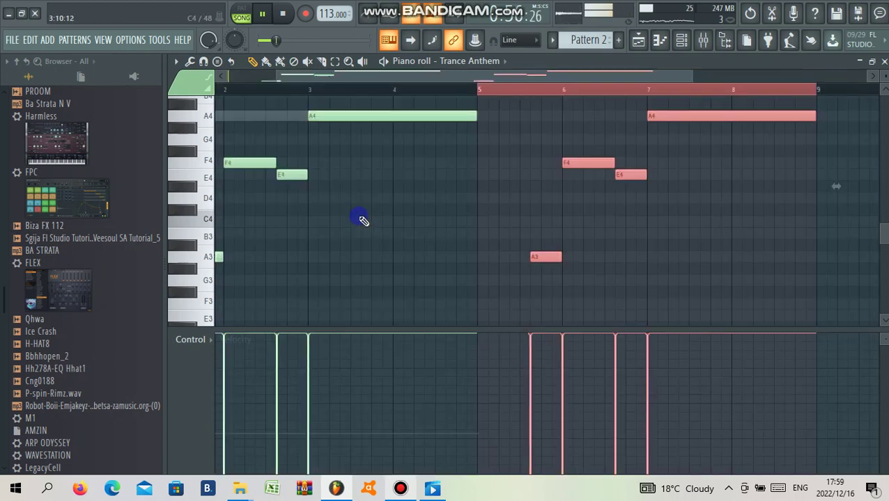
key(ctrl+d)
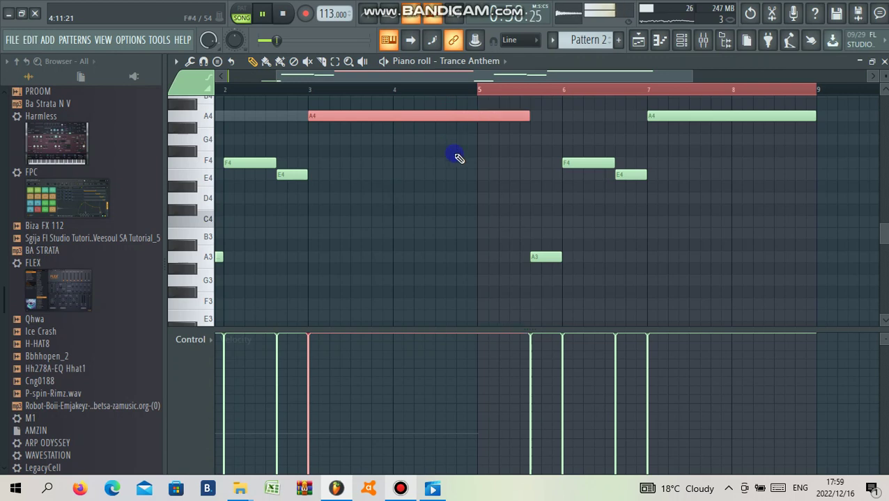
Open Pattern 2's Purity notes, move the D5 note down to F4 and add an E4 note of the same length
scroll(438, 185, down, 1)
key(ctrl+a)
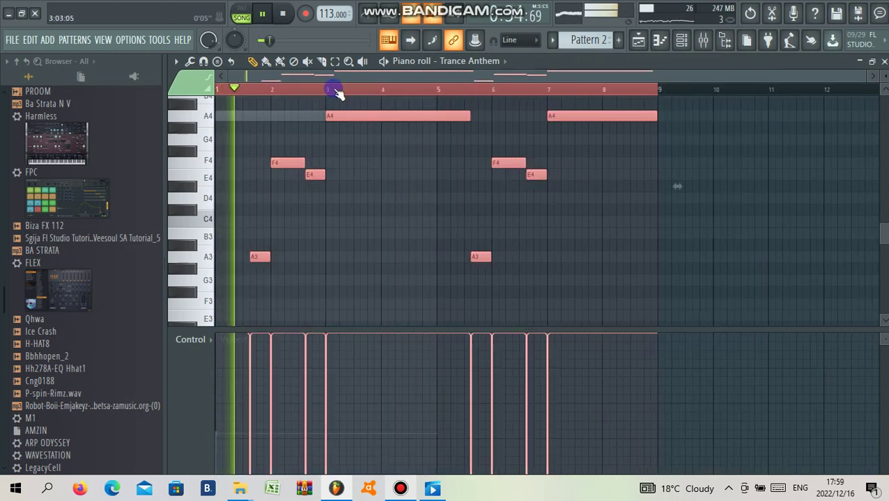
click(638, 43)
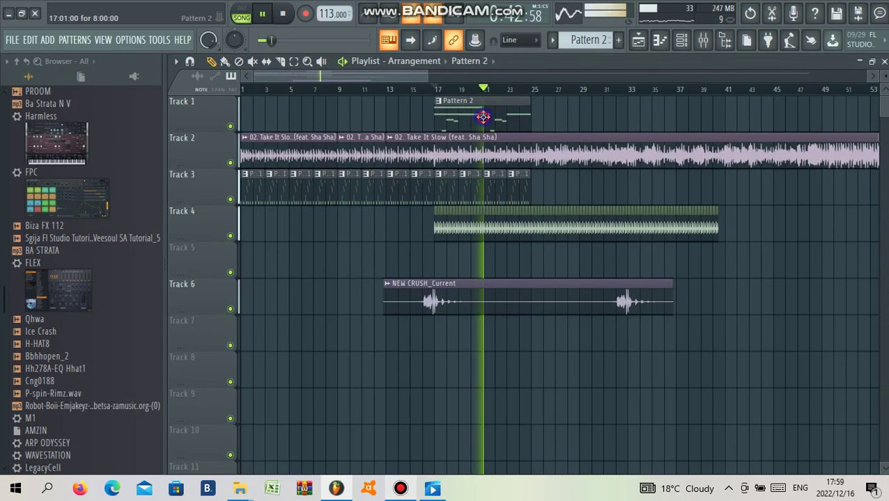
double_click(433, 129)
scroll(400, 177, left, 4)
scroll(412, 190, up, 3)
drag(431, 145, 435, 234)
click(317, 232)
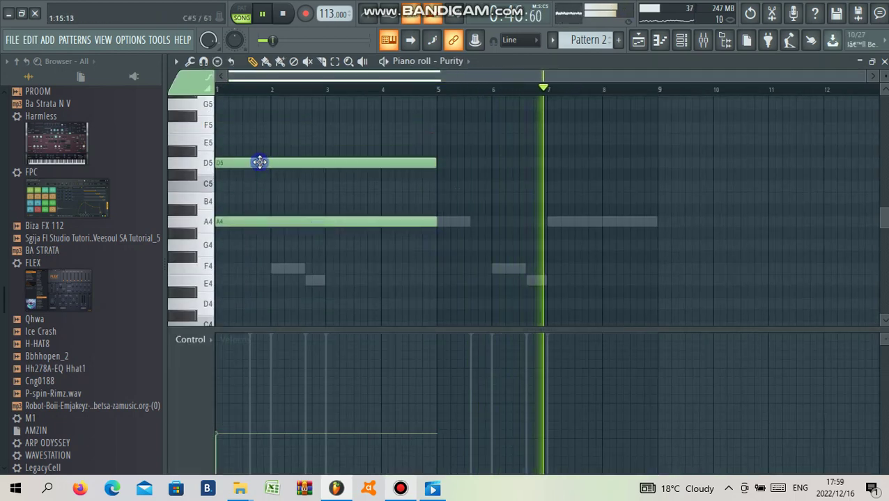
drag(257, 161, 243, 272)
click(222, 281)
key(ctrl+a)
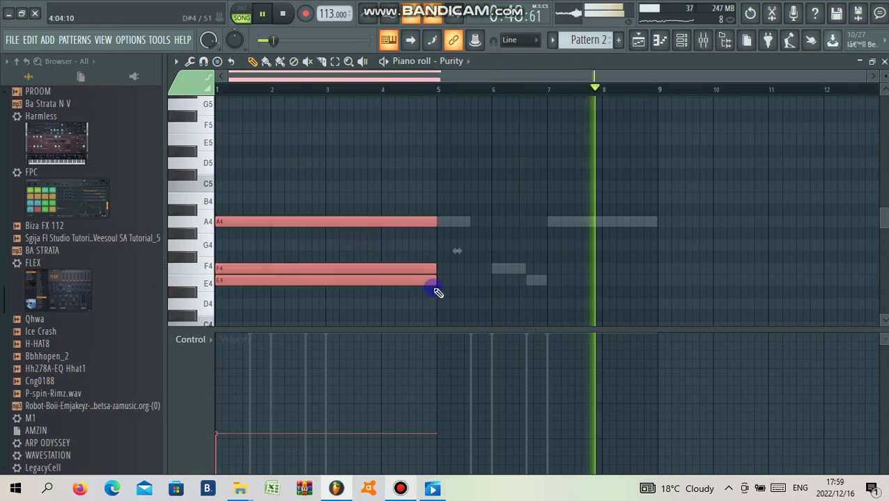
Extend all the Purity notes to the start of bar 9 and delete the F4 note
drag(436, 281, 659, 288)
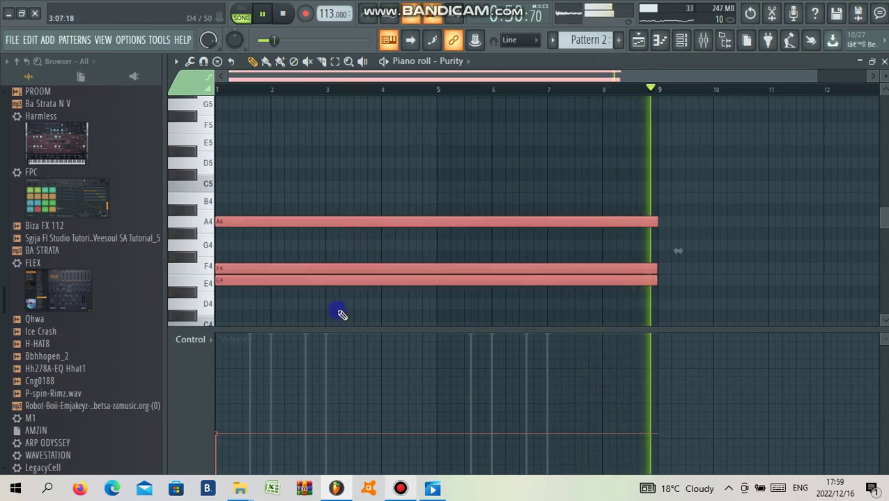
scroll(336, 292, down, 2)
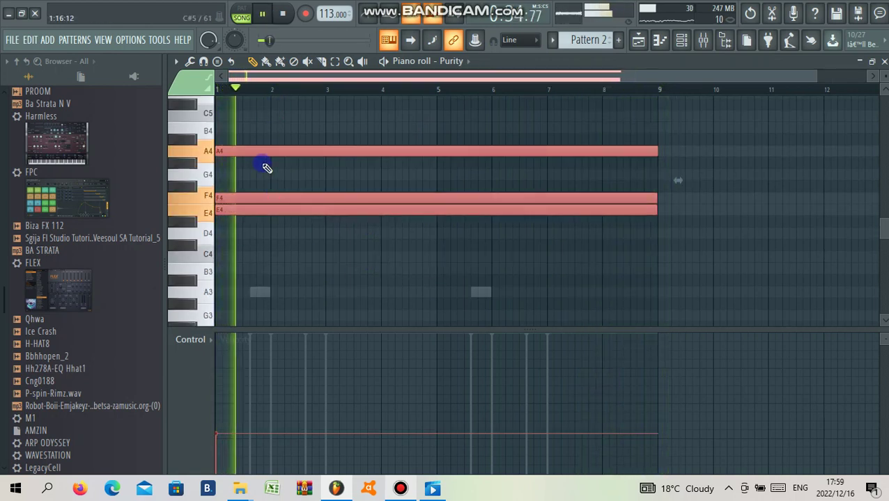
right_click(257, 200)
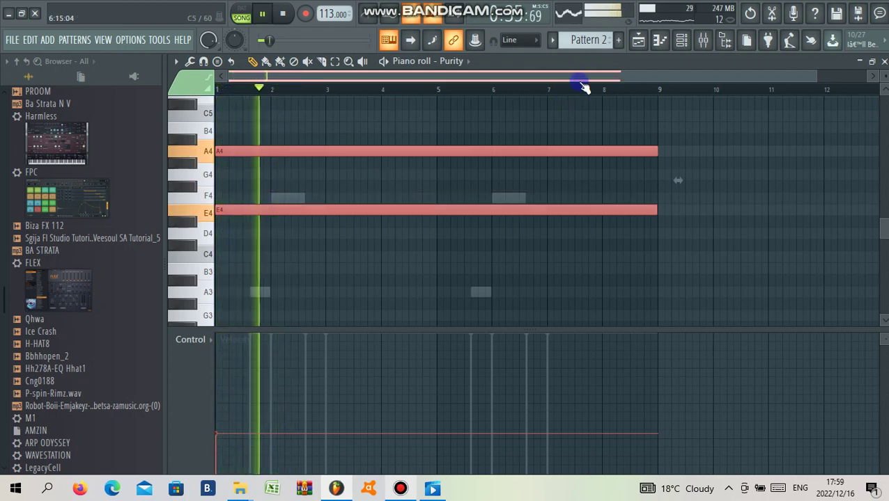
Line up the end of the Purity A4 note with the start of bar 9
click(642, 42)
key(F7)
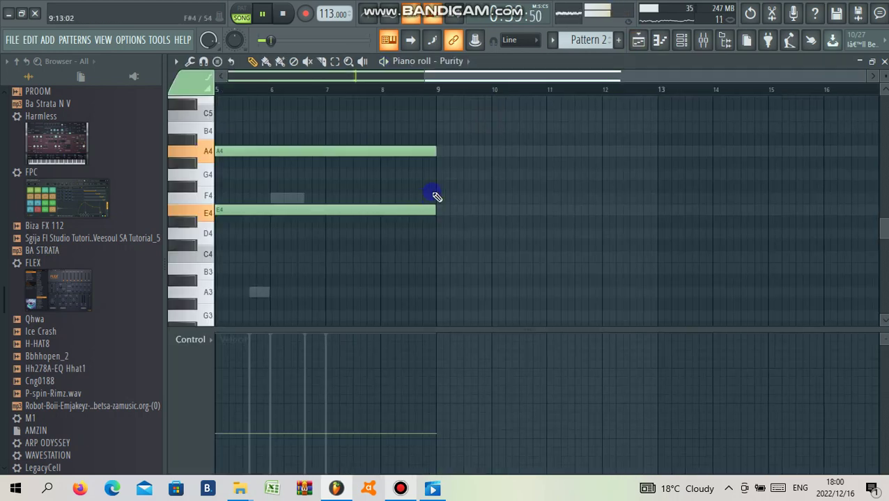
scroll(621, 196, up, 3)
drag(615, 143, 626, 155)
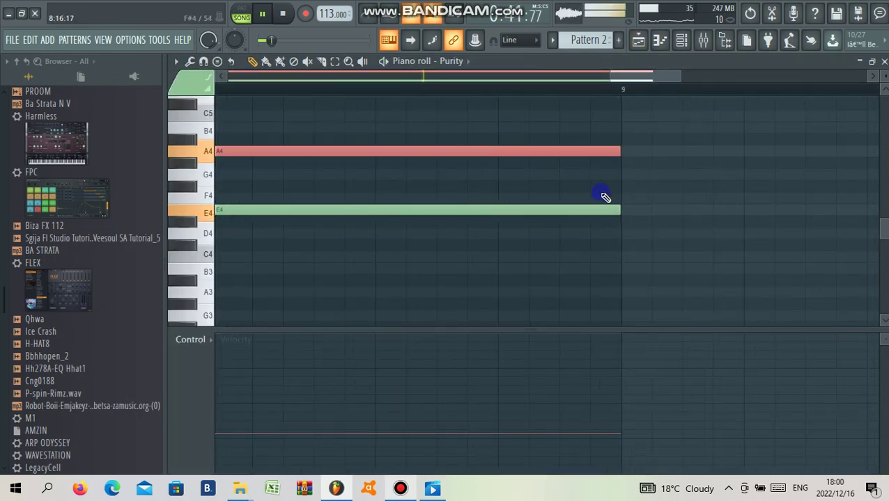
scroll(602, 195, down, 3)
key(ctrl+a)
In the playlist, duplicate Pattern 2 to bar 25 and copy four Pattern 1 clips into bars 25 to 32 on Track 3
click(640, 44)
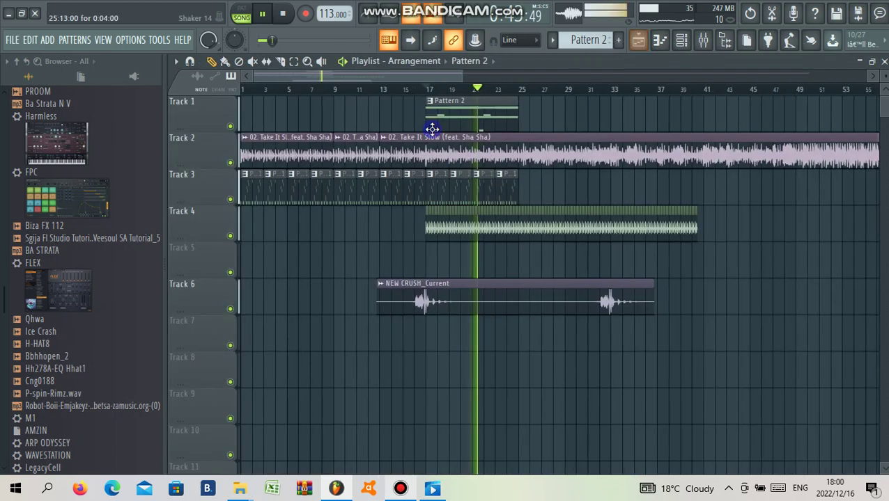
scroll(430, 129, down, 1)
scroll(390, 121, up, 2)
key(ctrl+b)
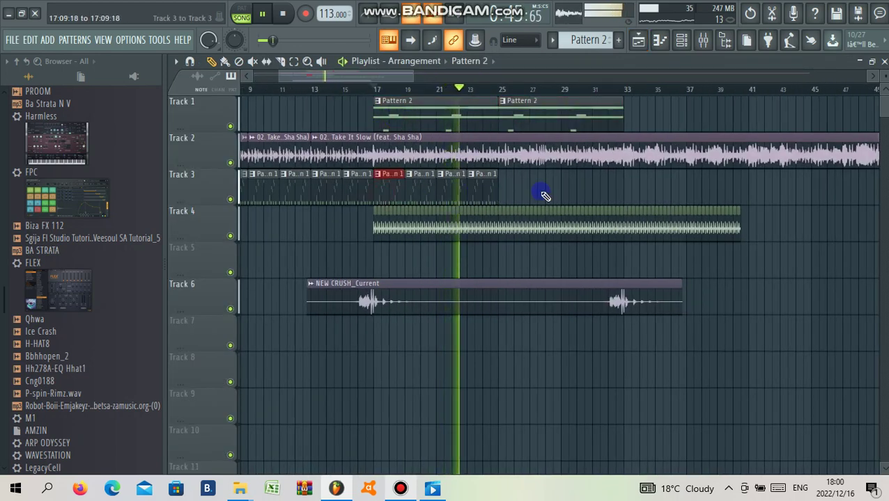
key(ctrl+b)
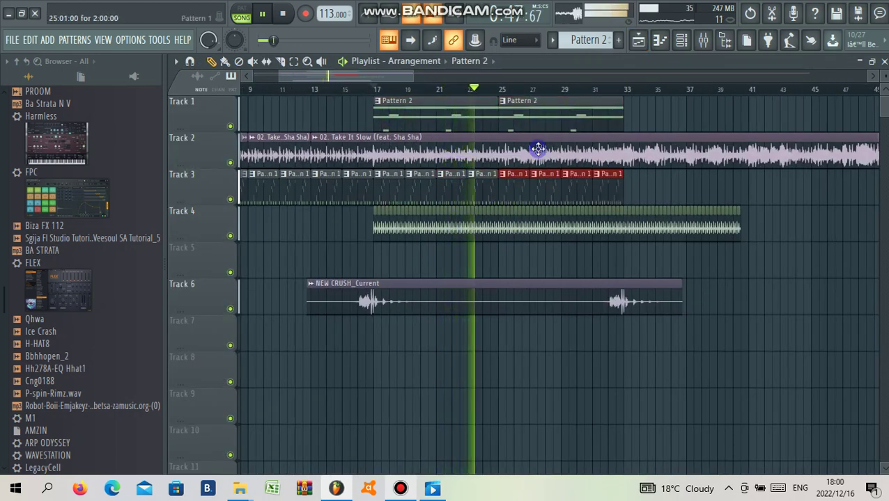
Duplicate Pattern 2 to bar 33 and copy four Pattern 1 clips into bars 33 to 40 on Track 3
double_click(699, 137)
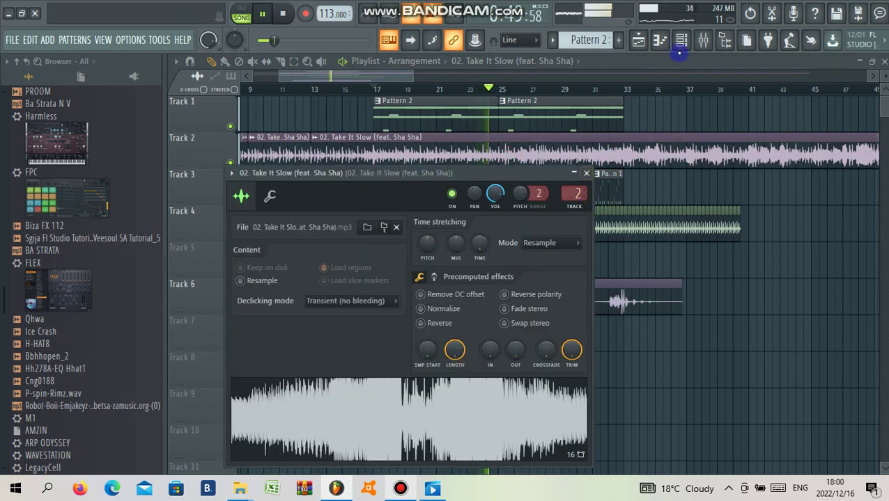
click(586, 173)
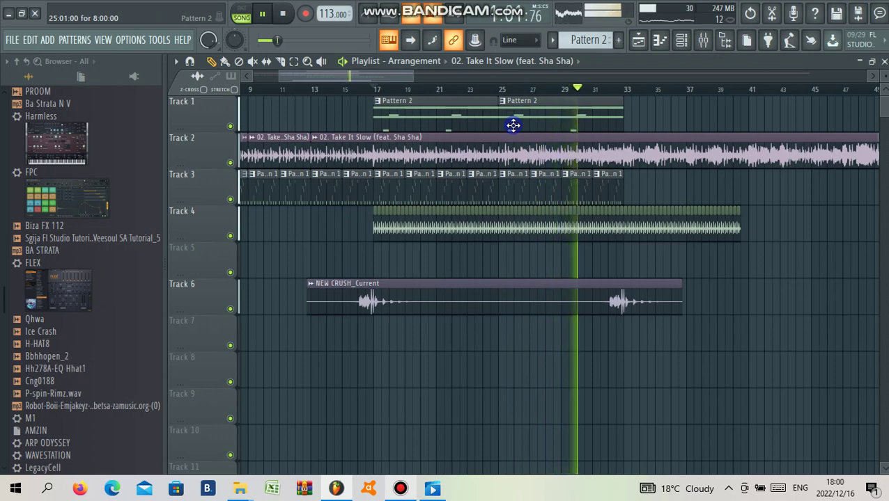
key(ctrl+b)
drag(520, 188, 648, 206)
key(ctrl+b)
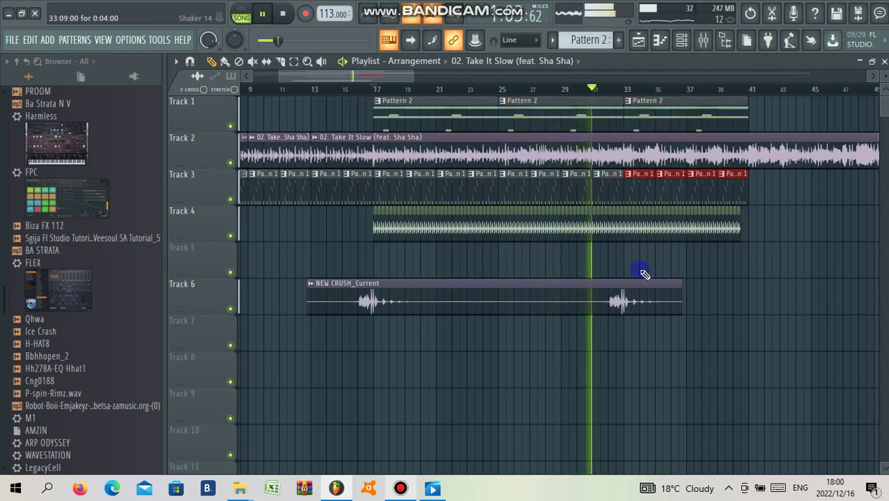
Extend the row of shaker clips on Track 4 to the start of bar 41
scroll(639, 270, up, 2)
ctrl+click(665, 225)
key(ctrl+b)
key(ctrl+b)
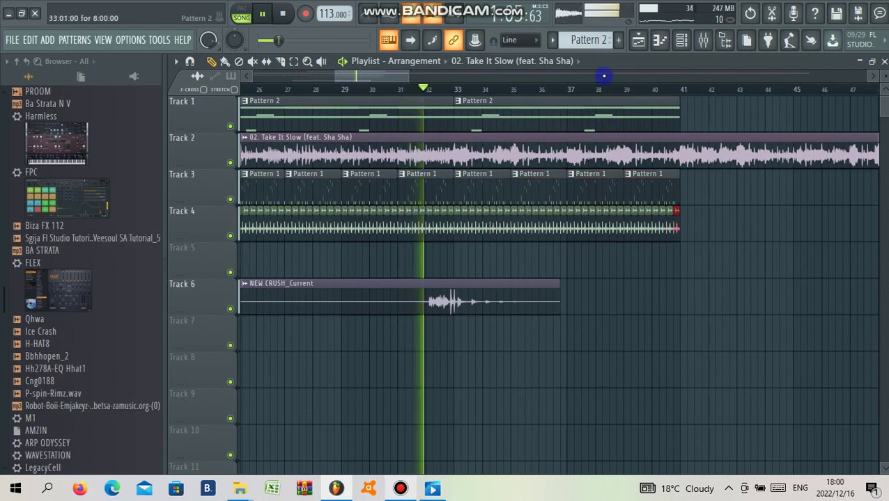
Create Pattern 3, place it on Track 5 at bar 33 and load the 16 inch sign sample into a new channel
key(F4)
click(458, 263)
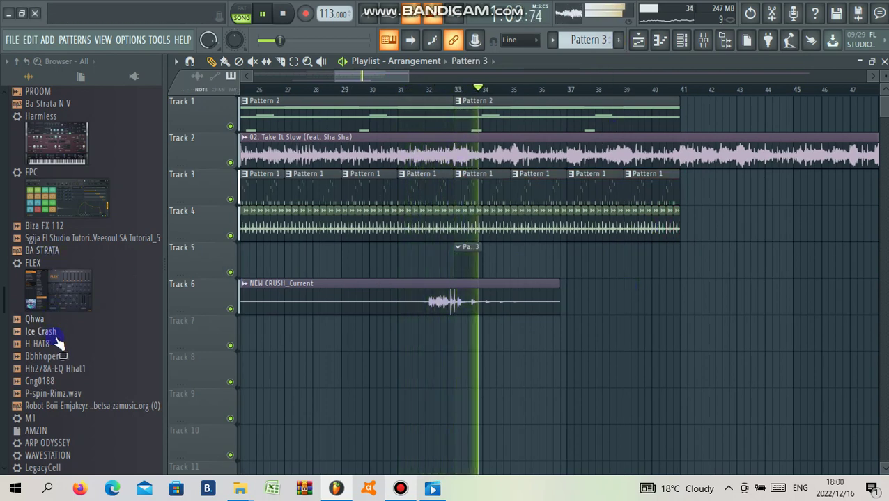
scroll(60, 346, up, 2)
scroll(59, 346, up, 6)
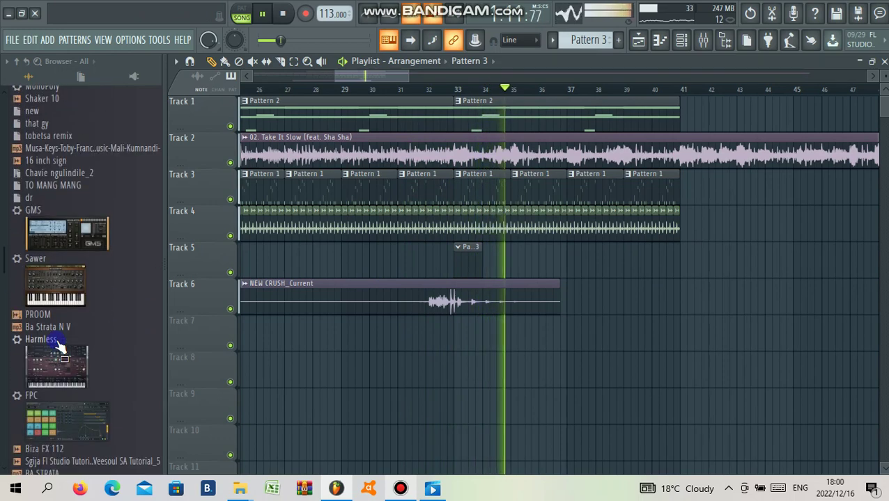
right_click(54, 235)
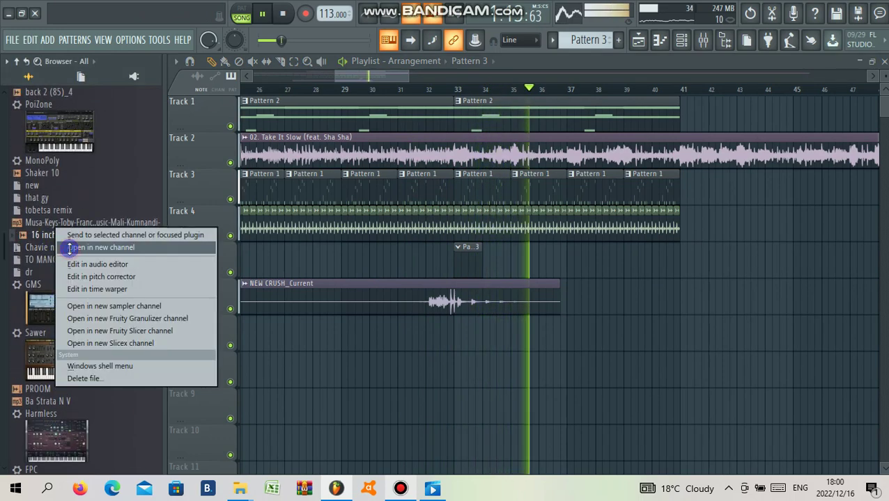
click(91, 247)
Program 16 inch sign hits on steps 8, 11, 17, 21 and 24 of Pattern 3 and play from bar 33
click(454, 90)
right_click(408, 268)
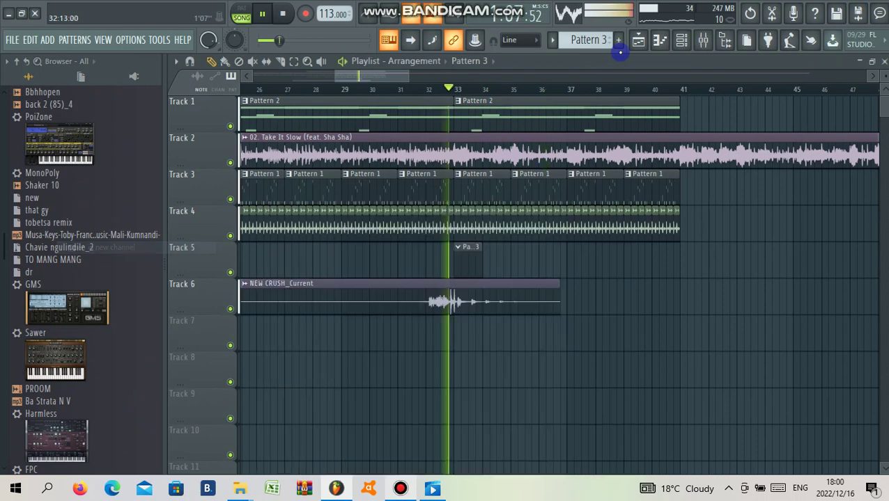
key(F6)
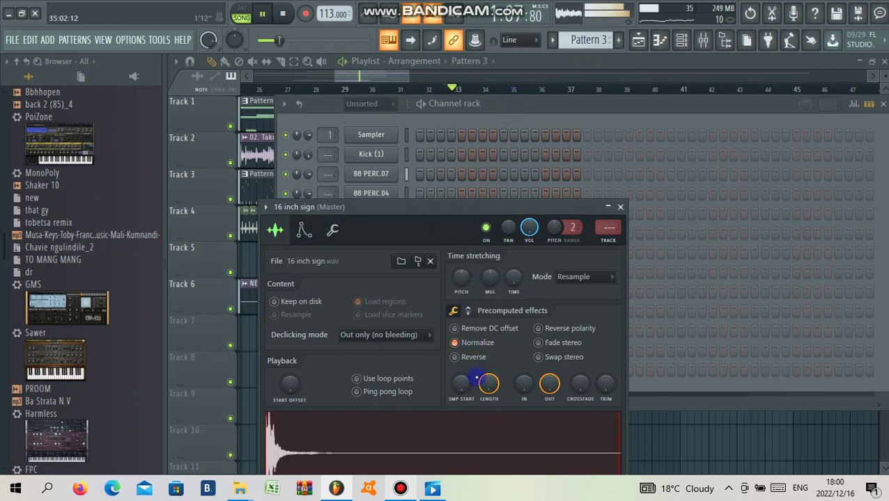
key(F6)
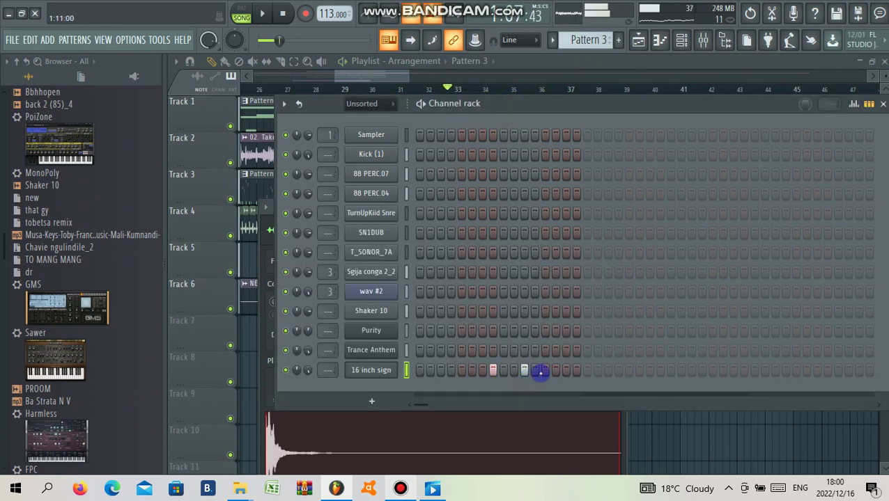
click(586, 370)
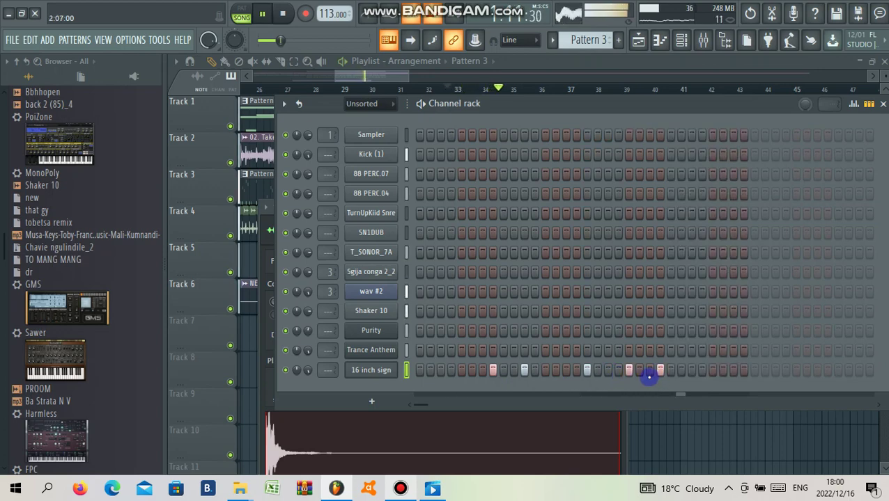
click(648, 419)
key(space)
key(space)
Duplicate the Pattern 3 clip three times on Track 5 to fill bars 33 to 40
ctrl+click(490, 270)
key(ctrl+b)
key(ctrl+b)
key(ctrl+b)
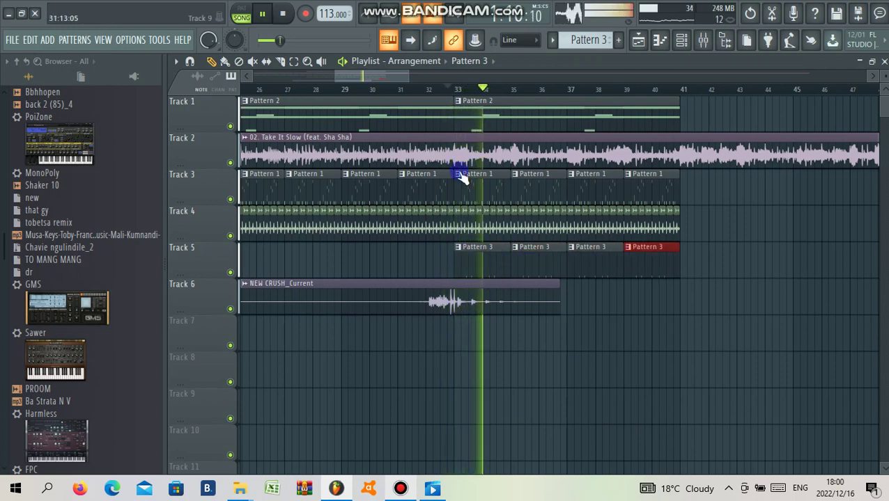
Duplicate Pattern 2 to bar 41 and copy the Track 3, 4 and 5 clips of bars 33 to 40 into bars 41 to 48
drag(398, 74, 408, 91)
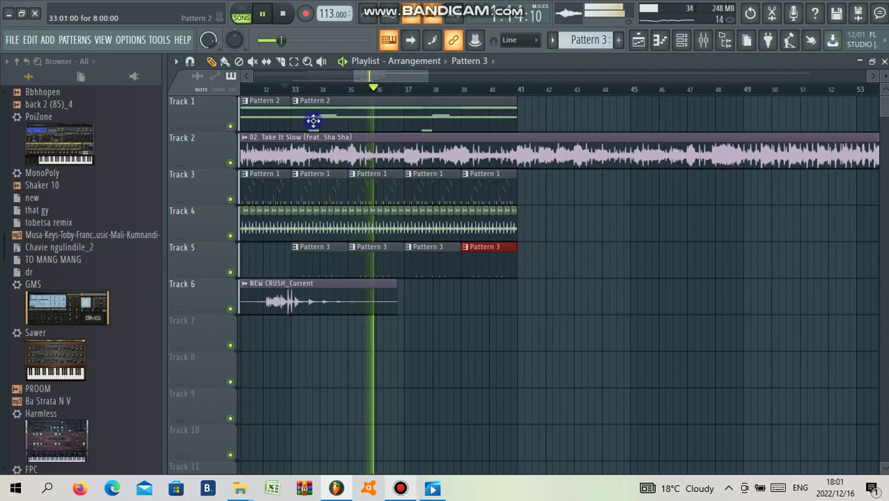
click(311, 119)
key(ctrl+b)
drag(296, 173, 302, 239)
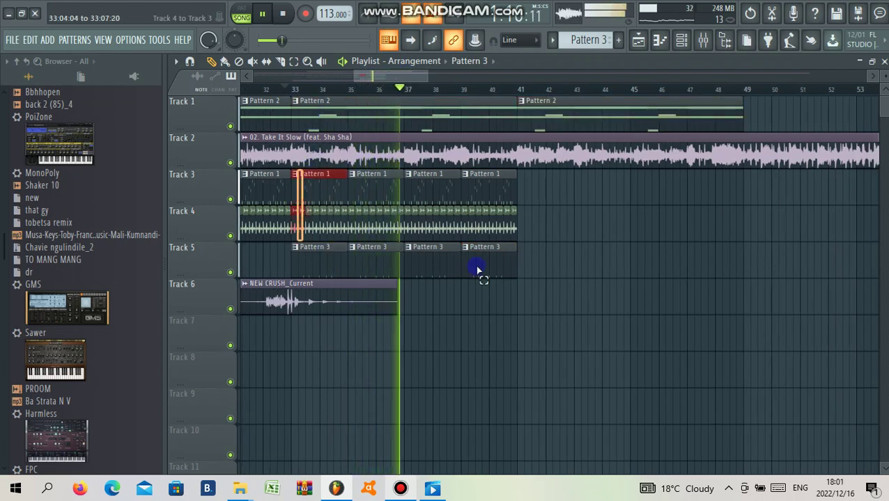
drag(509, 263, 512, 268)
key(ctrl+b)
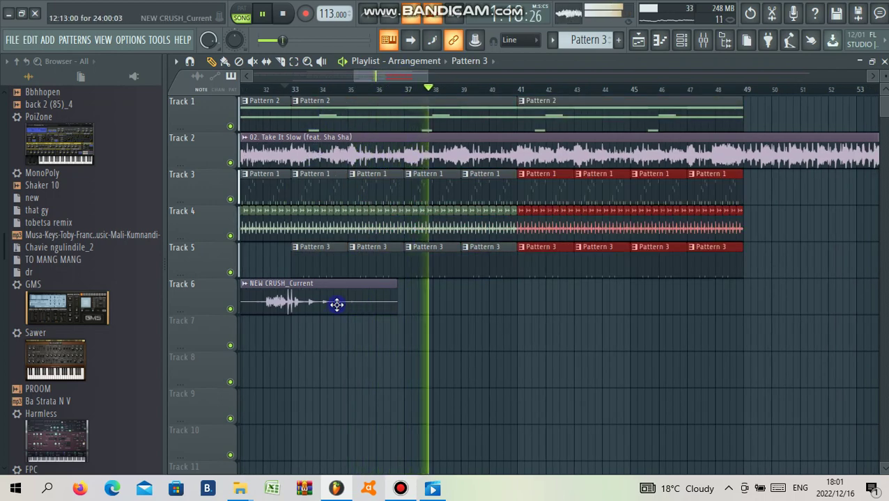
Find the Biza FX 112 sample in the browser and place it on Track 8 at bar 38
scroll(77, 313, down, 6)
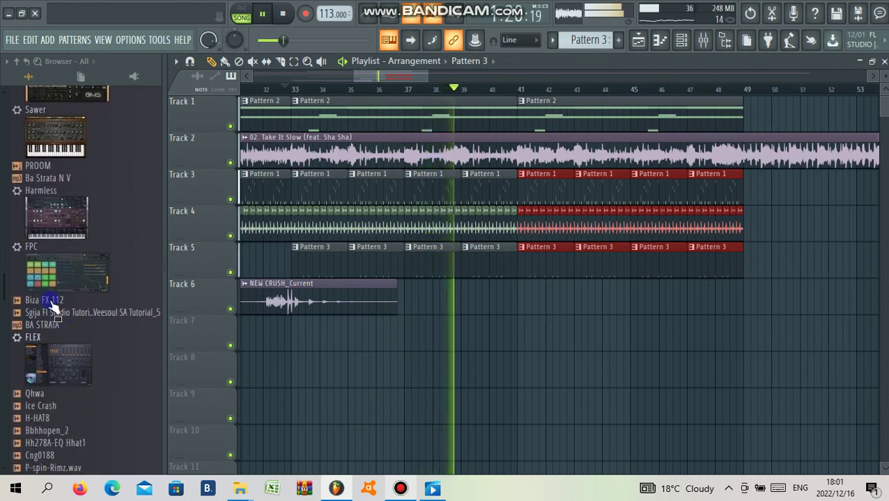
click(49, 300)
drag(322, 346, 452, 372)
double_click(509, 350)
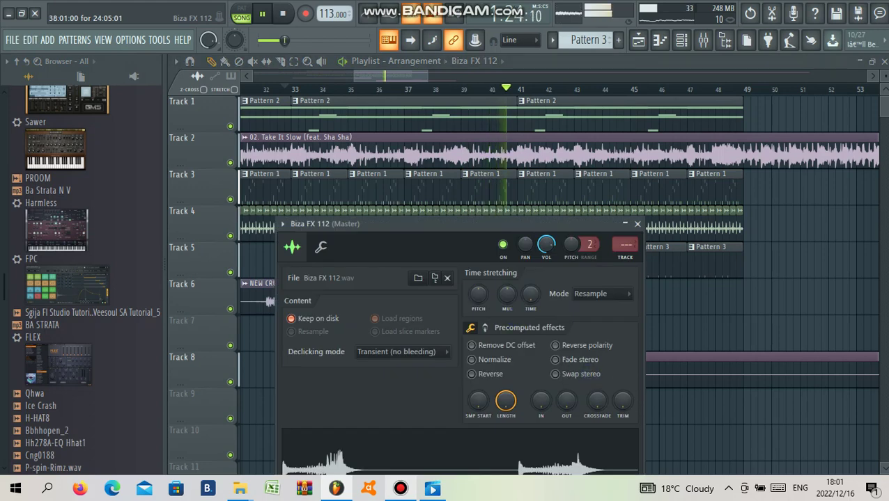
key(Escape)
key(Page_Down)
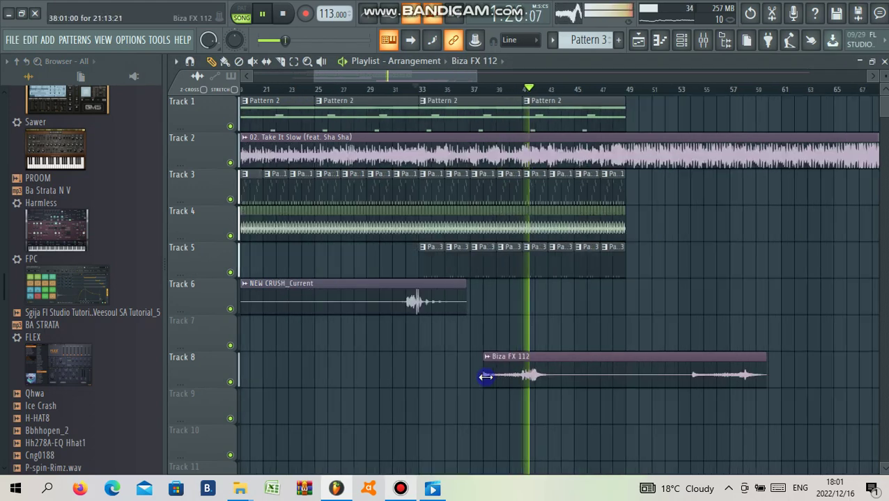
Trim the Biza FX 112 clip to its second swell and position it on Track 8 from 44:11 with a length of 6:01:21
drag(486, 377, 650, 381)
key(ctrl+z)
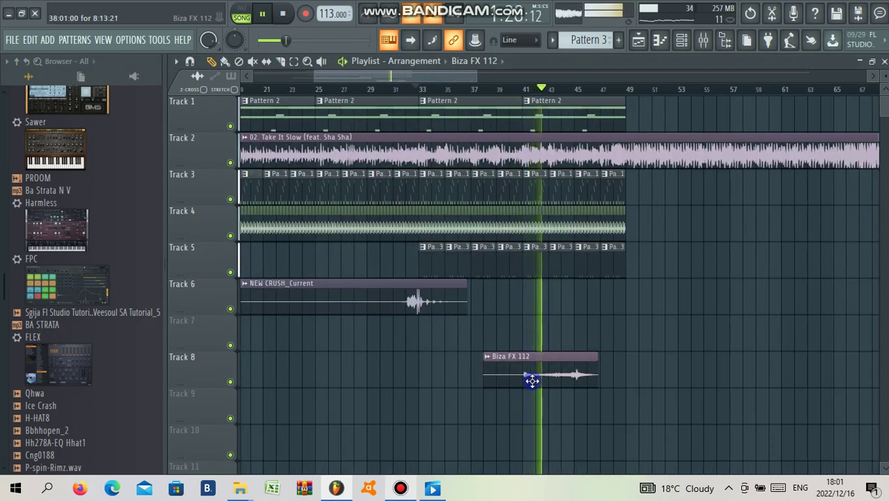
scroll(587, 376, up, 5)
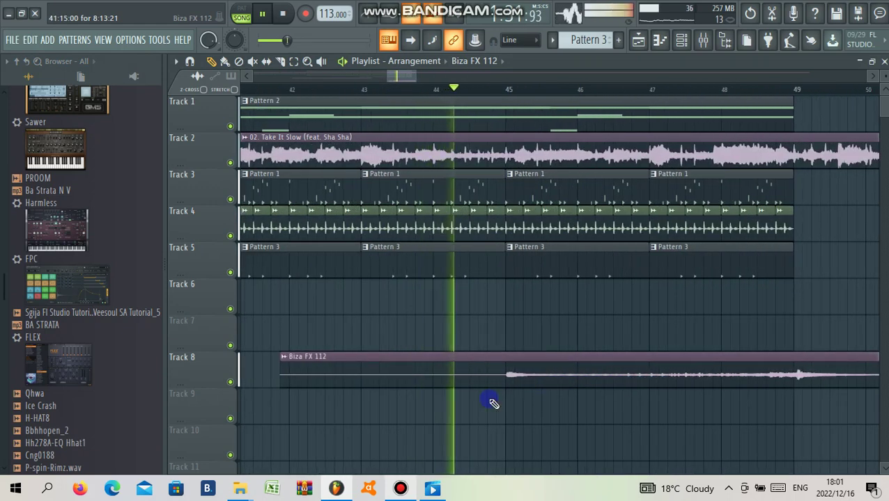
scroll(417, 382, down, 5)
drag(417, 381, 502, 384)
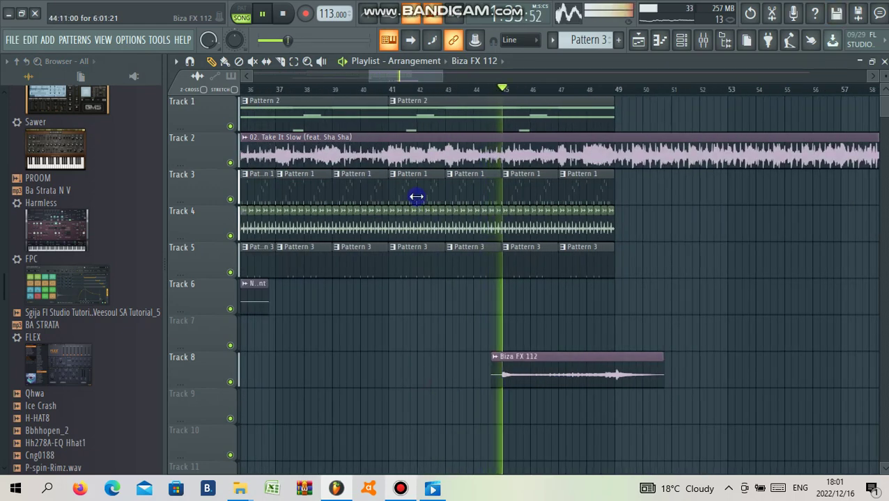
Copy the Track 3, 4 and 5 clips of bars 41 to 48 into bars 49 to 56 and duplicate Pattern 2 to bar 49
scroll(418, 194, down, 2)
drag(421, 192, 594, 303)
key(ctrl+b)
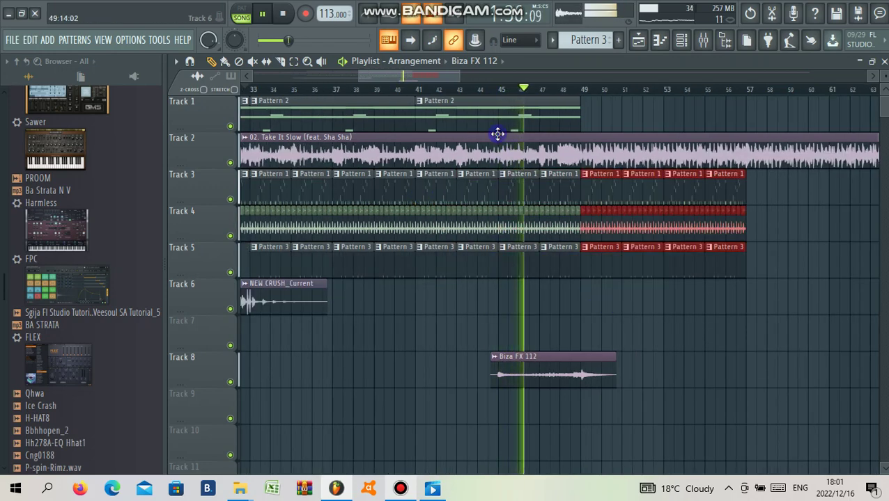
ctrl+click(497, 126)
key(ctrl+b)
scroll(604, 270, down, 4)
scroll(685, 311, up, 4)
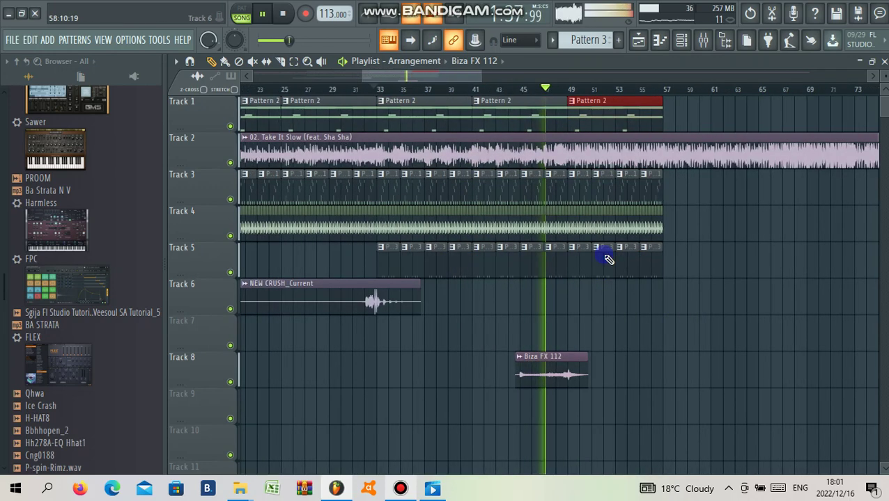
Create a new Pattern 4 and place it on Track 6 at bar 49
scroll(461, 368, down, 2)
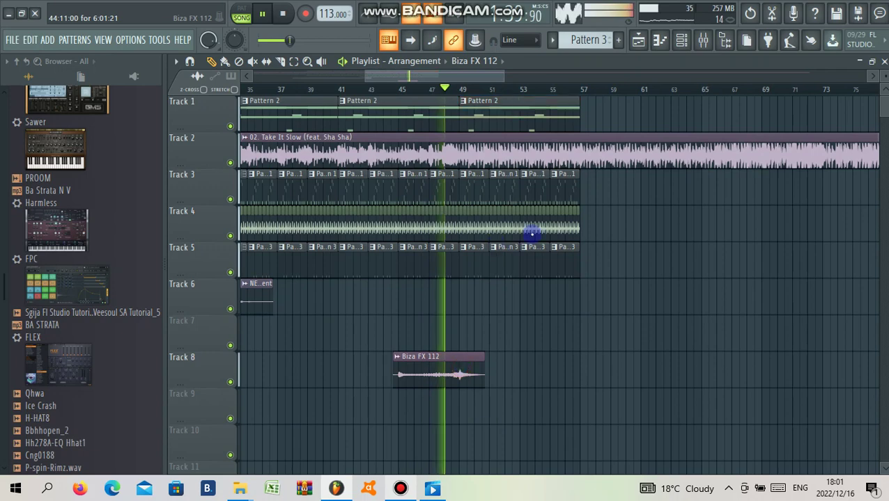
double_click(531, 234)
click(637, 225)
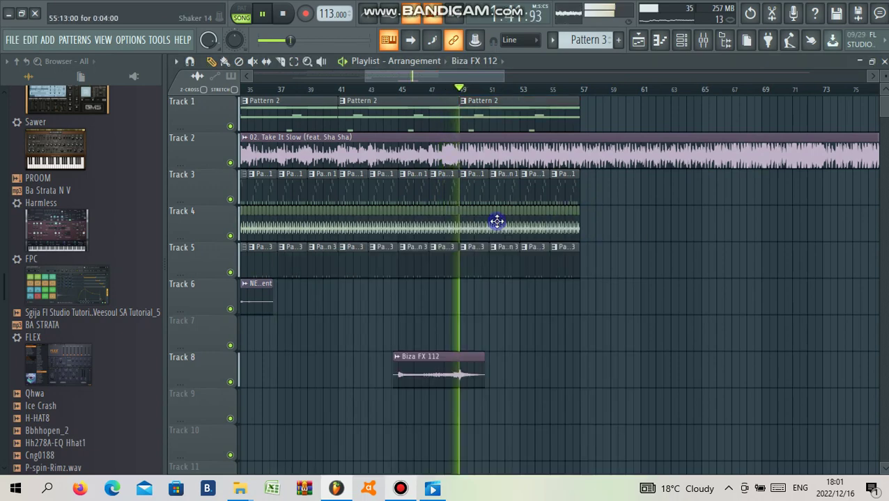
scroll(496, 222, up, 3)
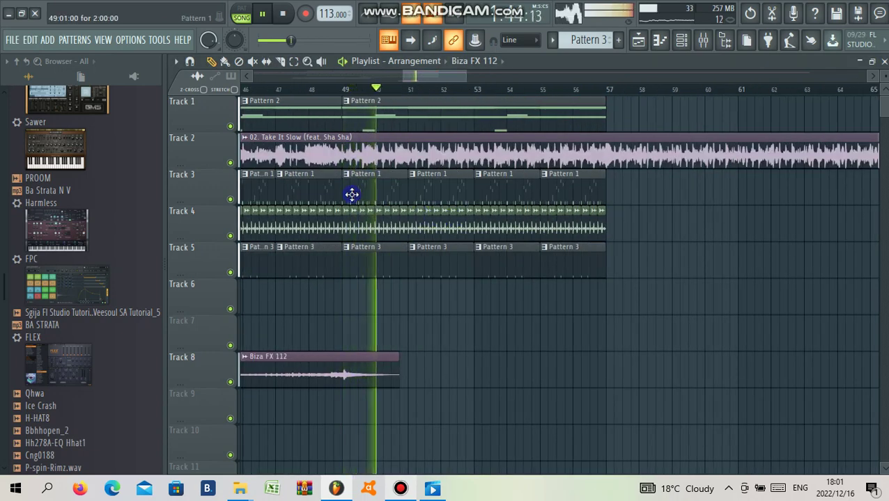
scroll(352, 194, up, 1)
key(F4)
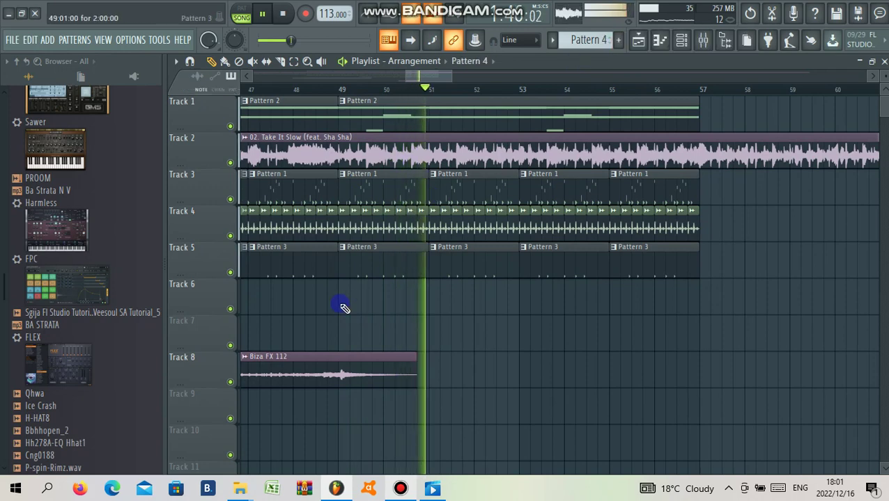
click(351, 297)
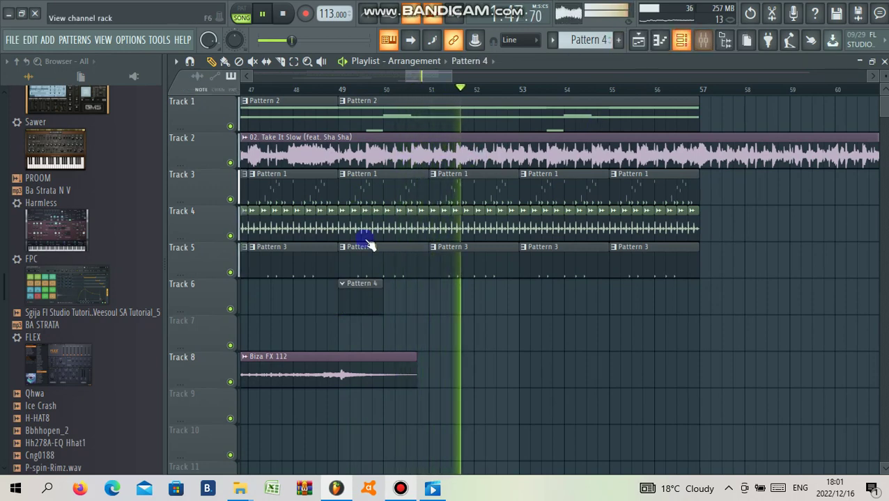
key(F6)
click(369, 245)
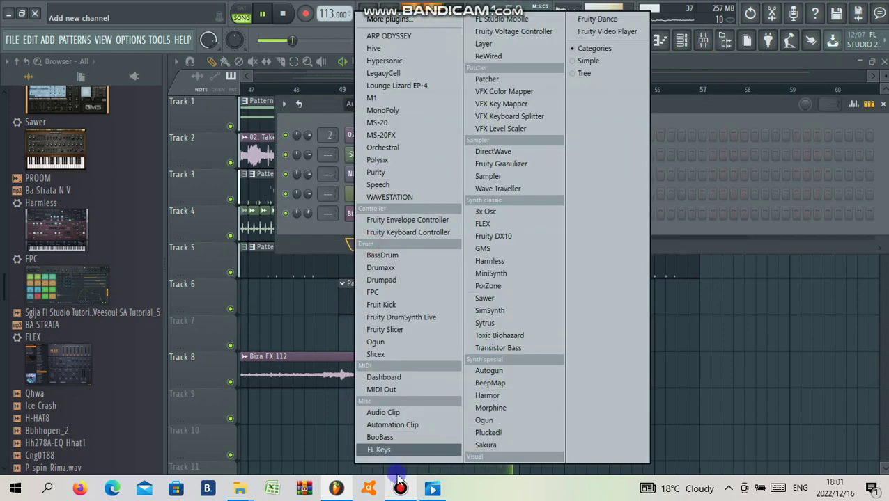
click(399, 490)
click(385, 256)
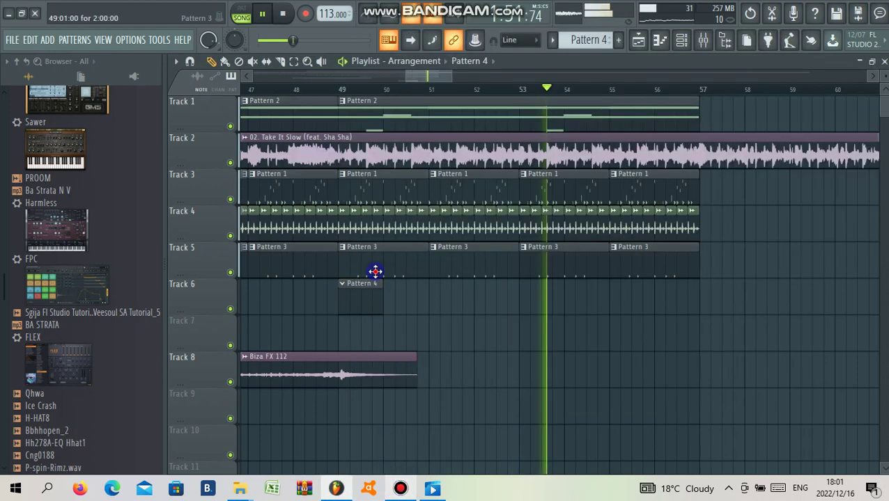
Add a Sytrus channel to the channel rack and load the Machine preset from its vocoder carriers
click(700, 40)
click(350, 245)
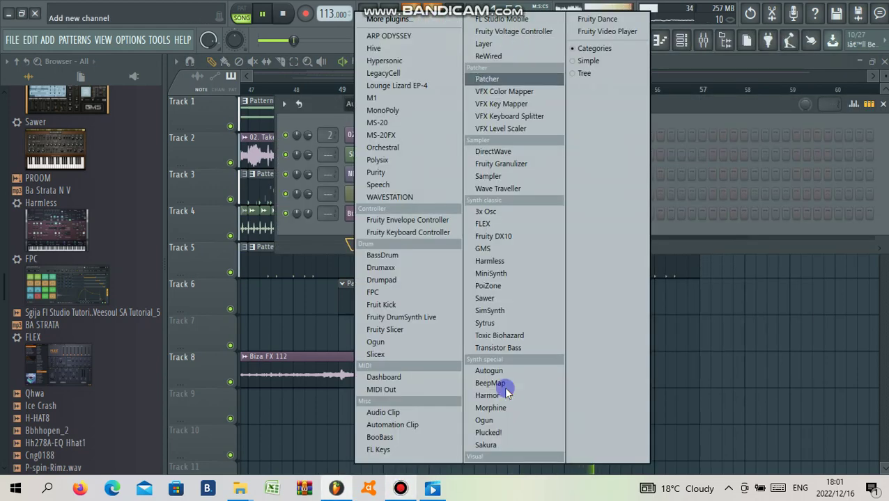
click(496, 324)
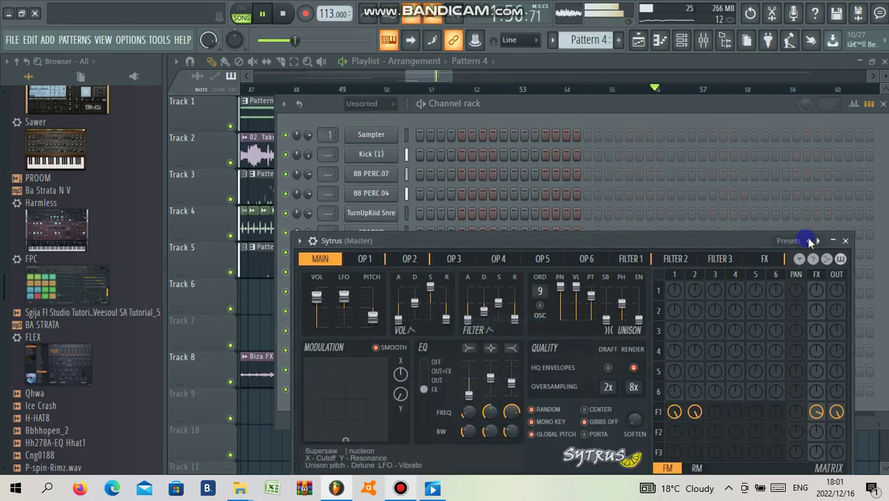
click(808, 240)
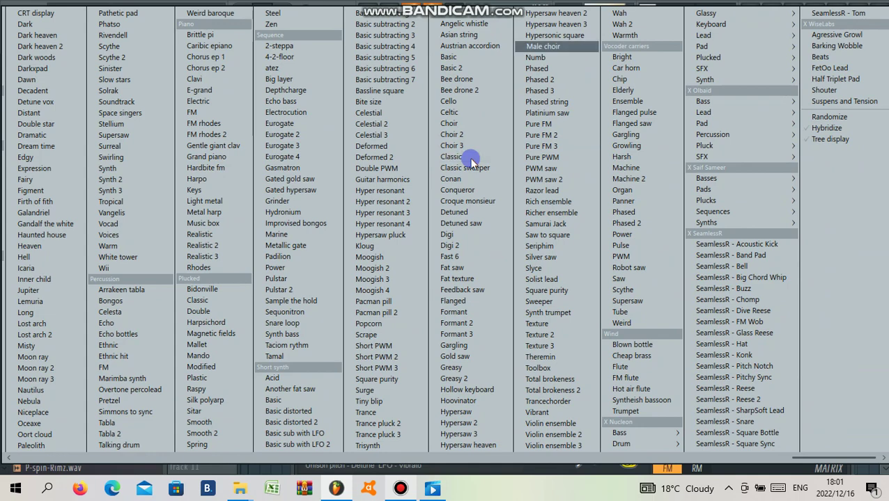
click(617, 168)
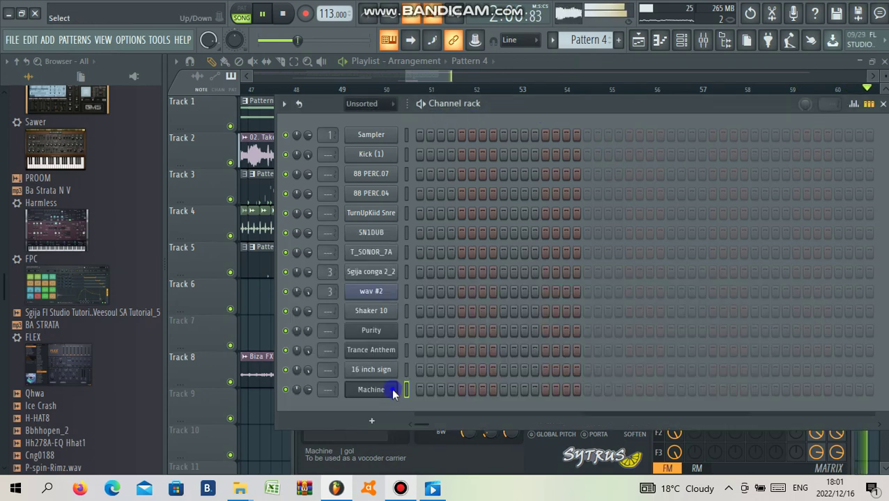
Open the Machine channel's piano roll and look over its note grid from bar 1
right_click(394, 291)
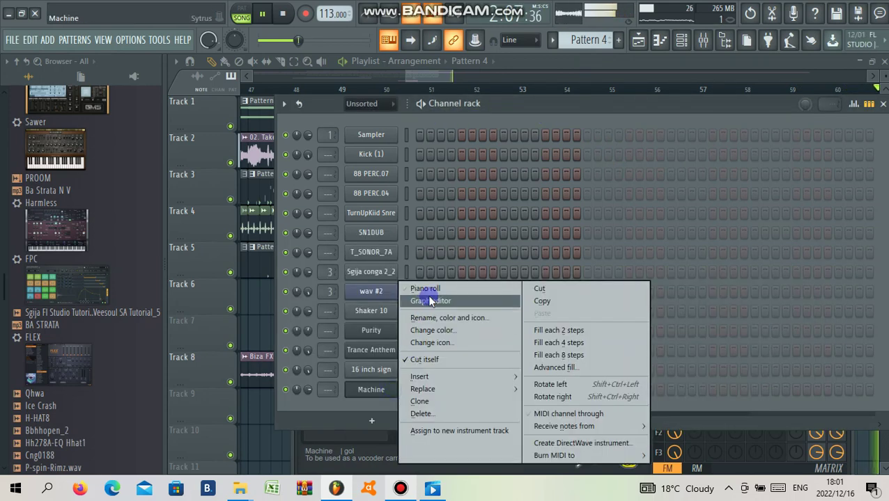
click(424, 289)
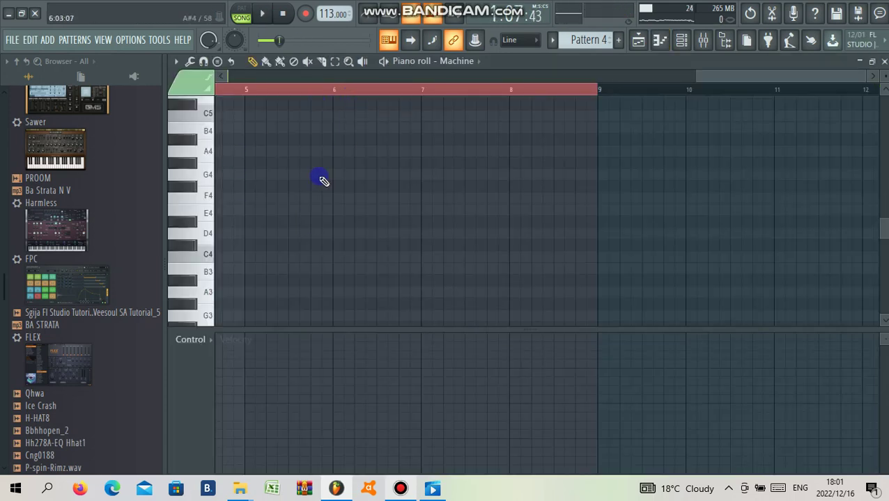
scroll(238, 202, up, 4)
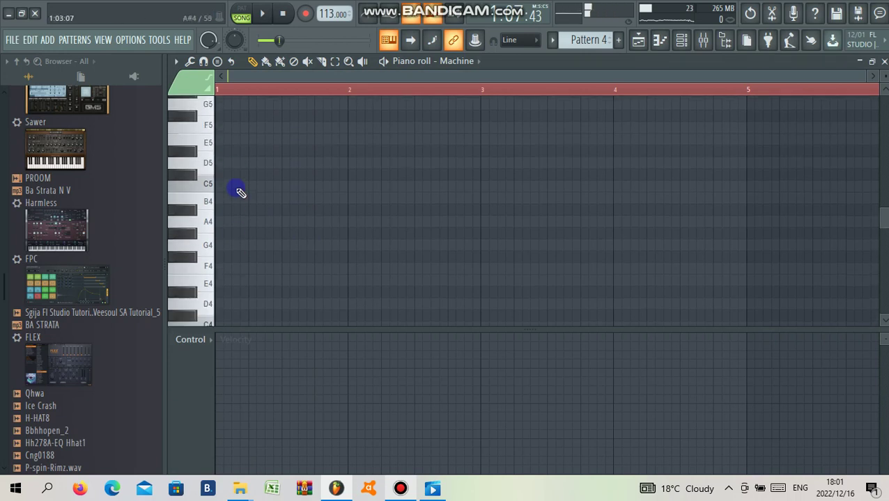
scroll(237, 220, down, 15)
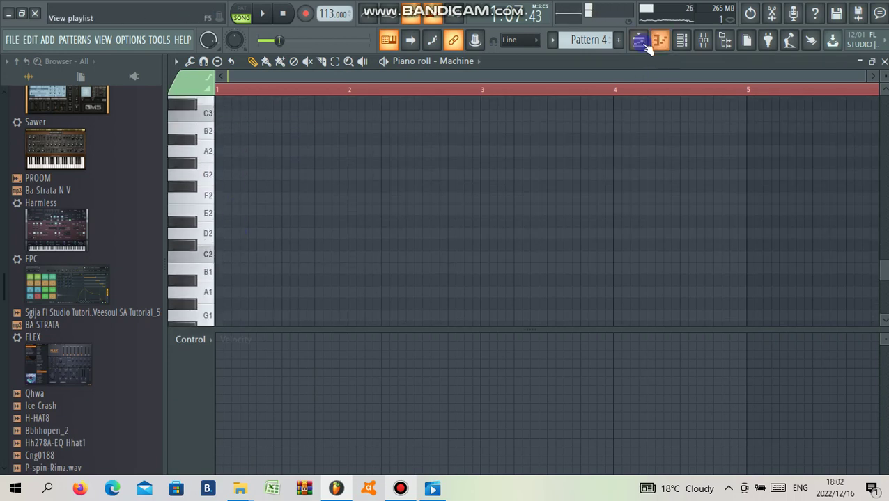
Record two E6 notes with the Machine channel into Pattern 4, starting from bar 49 of the playlist
key(F5)
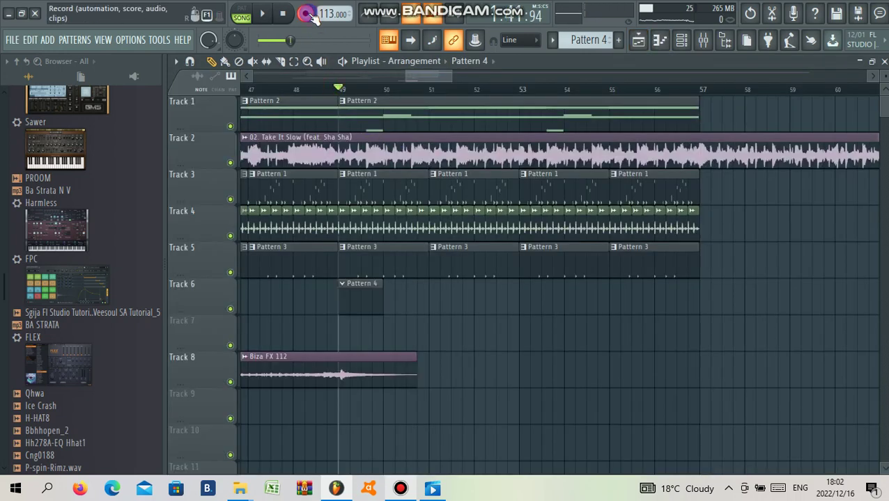
key(space)
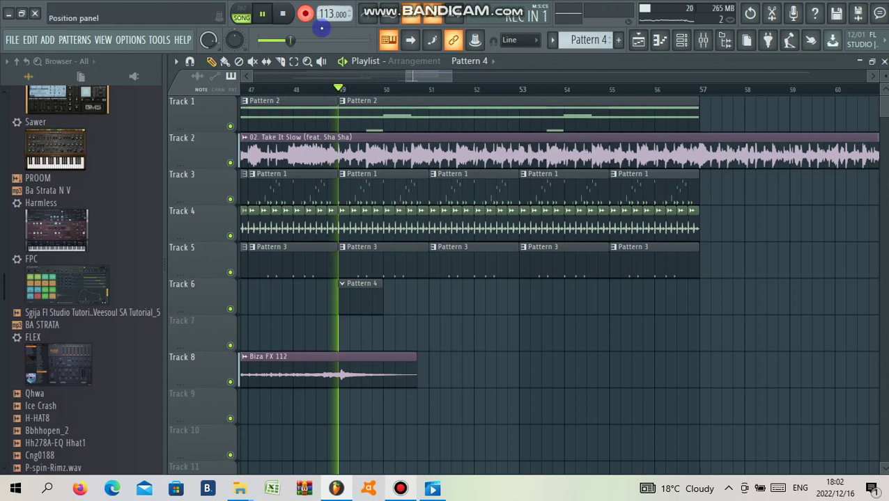
key(e)
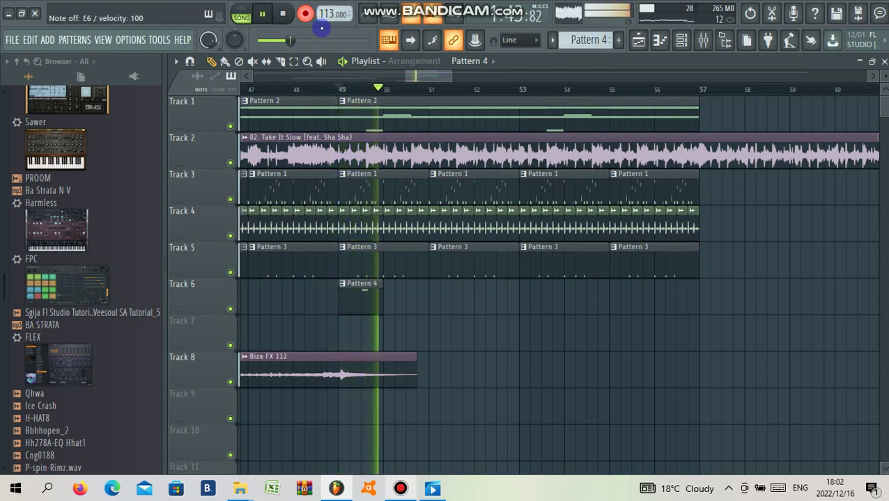
key(e)
key(space)
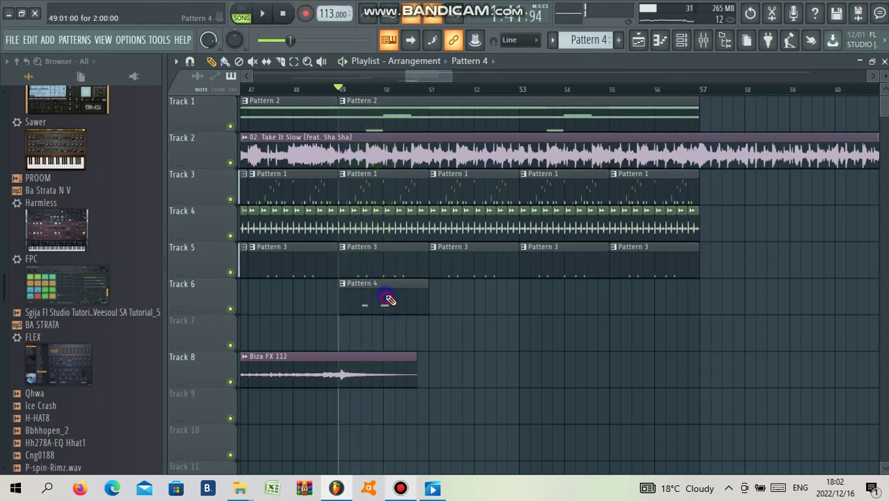
In Pattern 4's piano roll, set the first E6 note to 1:07:00 with length 0:02:00 and replace the second with one ending at bar 2
double_click(388, 299)
key(space)
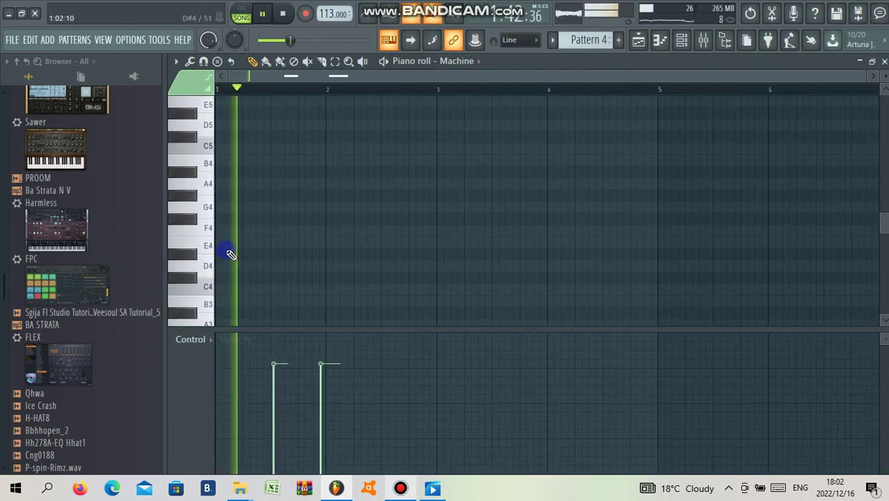
scroll(243, 244, up, 6)
drag(277, 207, 258, 210)
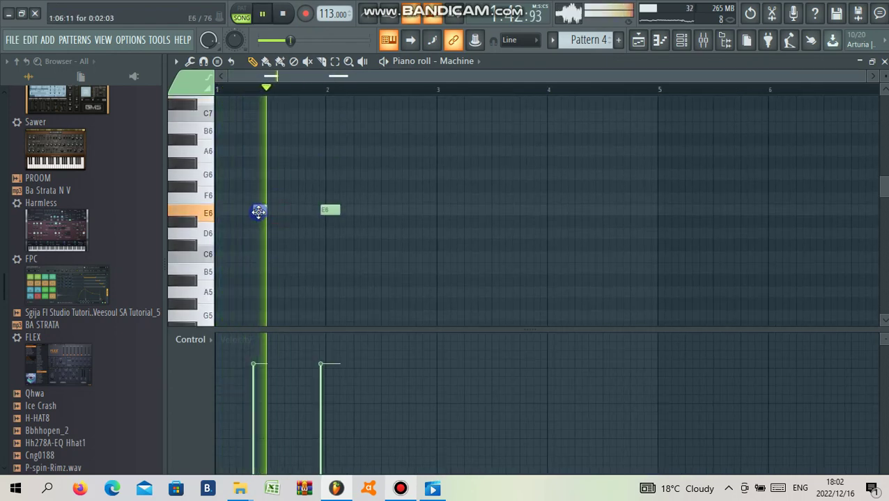
key(ctrl+q)
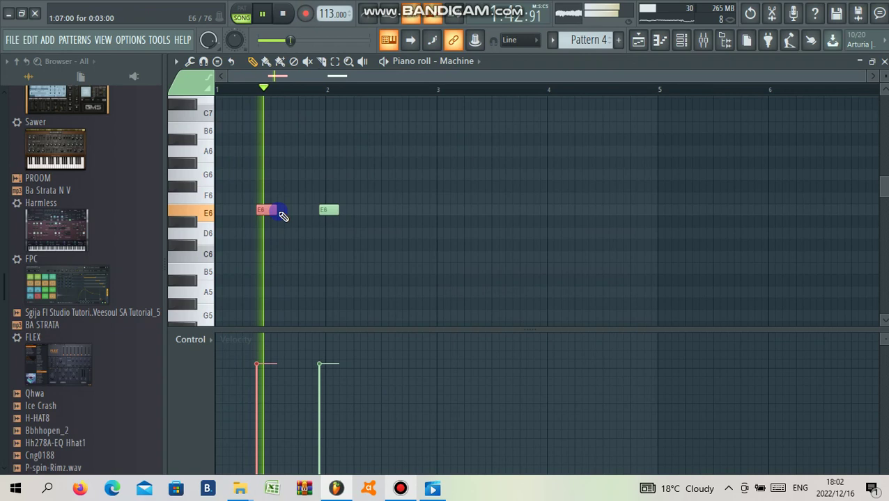
right_click(329, 210)
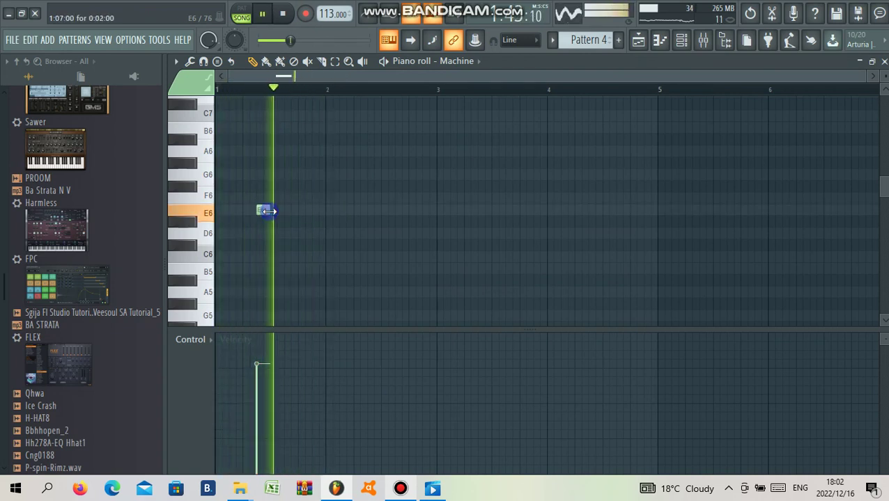
click(322, 209)
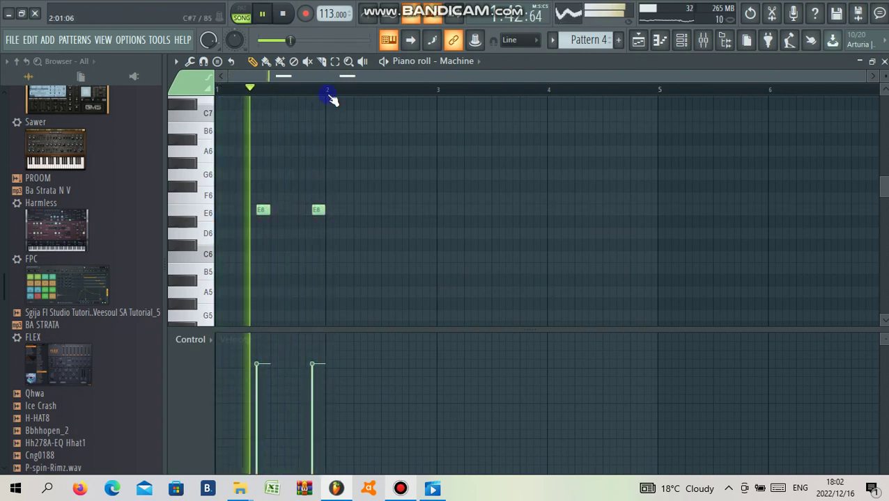
Duplicate the two E6 notes into bar 2 and lengthen all four notes slightly
key(ctrl+a)
key(ctrl+b)
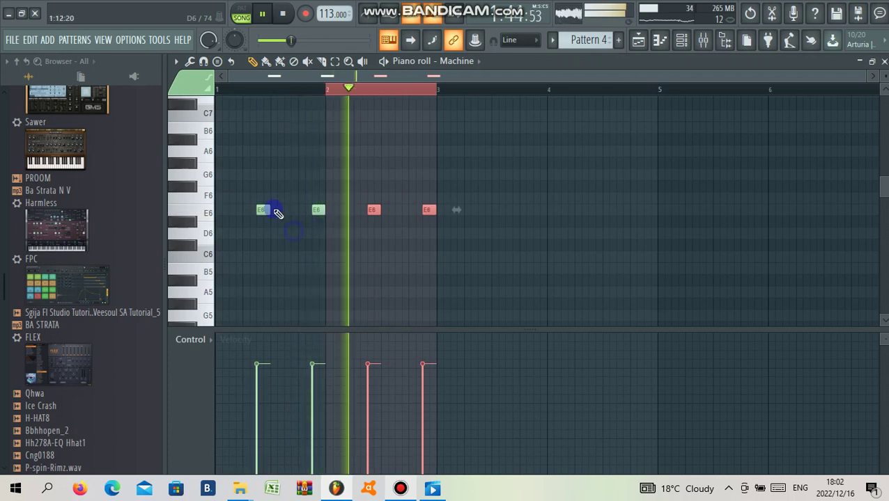
key(ctrl+a)
drag(268, 211, 272, 211)
key(space)
key(space)
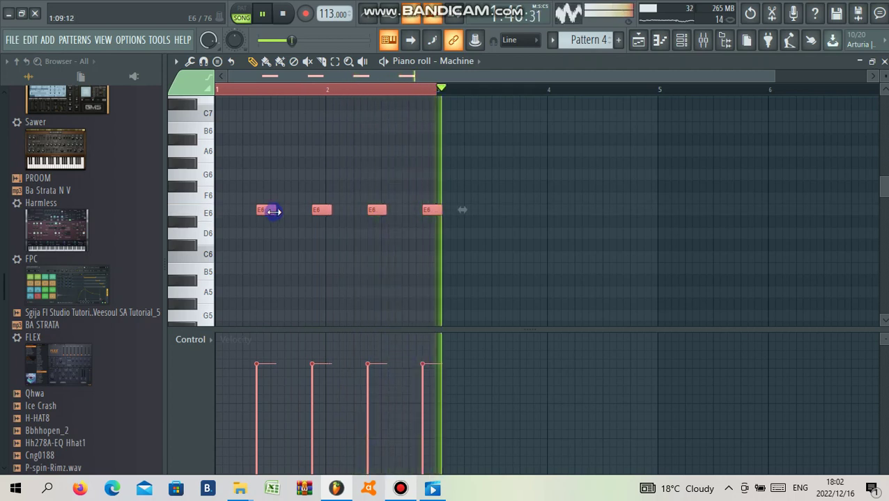
drag(271, 210, 275, 211)
Transpose the four notes down an octave to E5 and duplicate them into bars 3 and 4
key(ctrl+Down)
scroll(279, 227, down, 4)
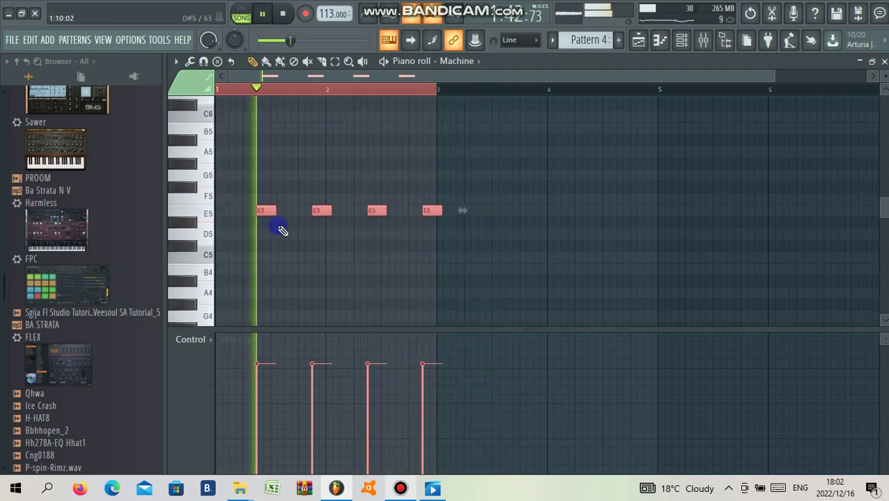
ctrl+scroll(293, 238, down, 1)
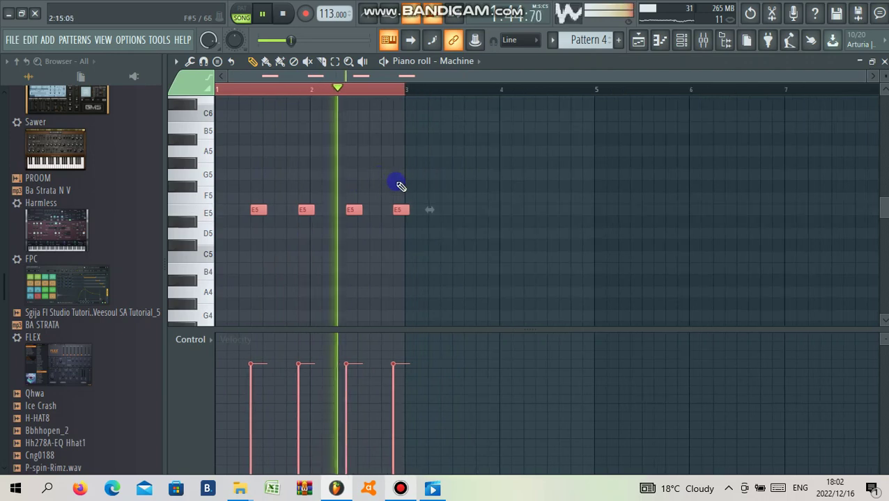
key(ctrl+b)
key(ctrl+a)
key(ctrl+d)
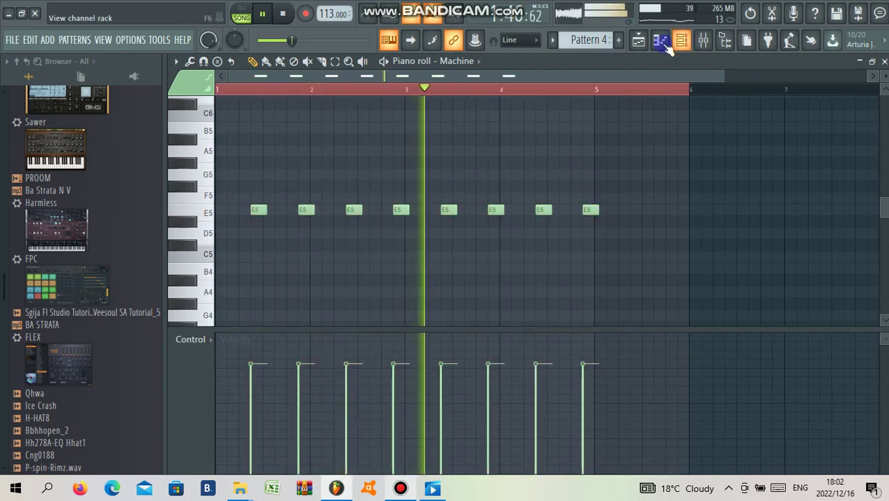
Return to the playlist and copy the Pattern 4 clip on Track 6 to bar 53
click(639, 40)
ctrl+scroll(498, 302, down, 2)
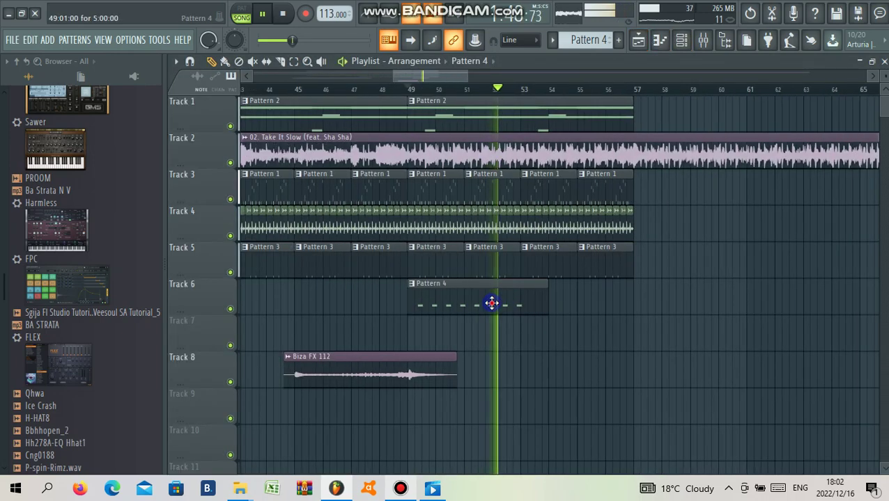
shift+drag(489, 303, 599, 303)
Copy the Track 3, 4 and 5 clips of bars 49 to 56 into bars 57 to 64 and duplicate Pattern 2 to bar 57
ctrl+drag(415, 189, 424, 247)
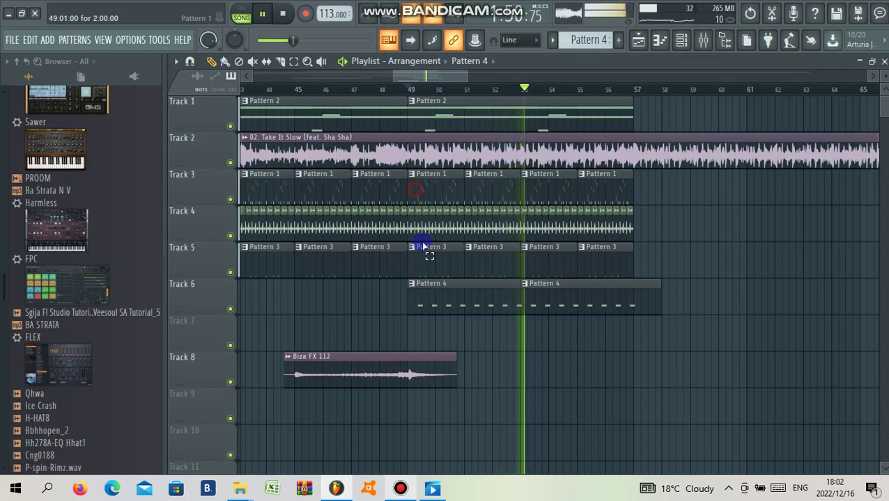
drag(620, 261, 631, 258)
ctrl+scroll(549, 261, up, 1)
key(ctrl+b)
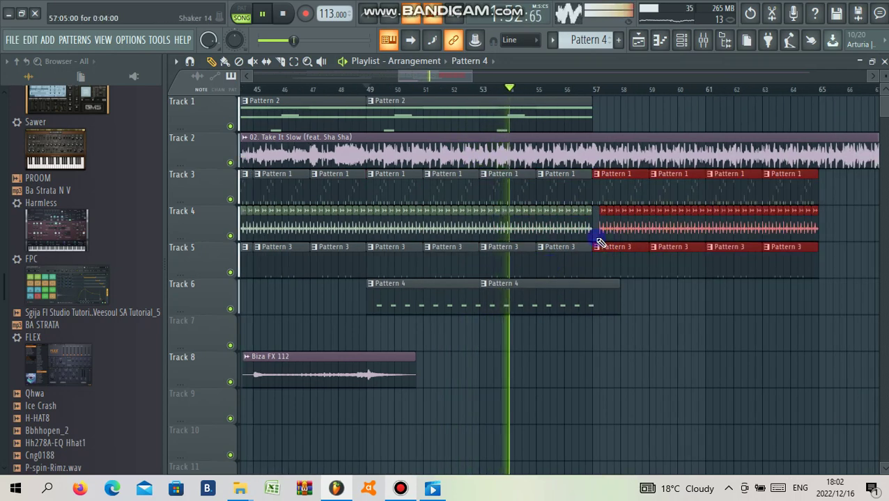
ctrl+scroll(526, 155, down, 2)
ctrl+click(512, 128)
key(ctrl+b)
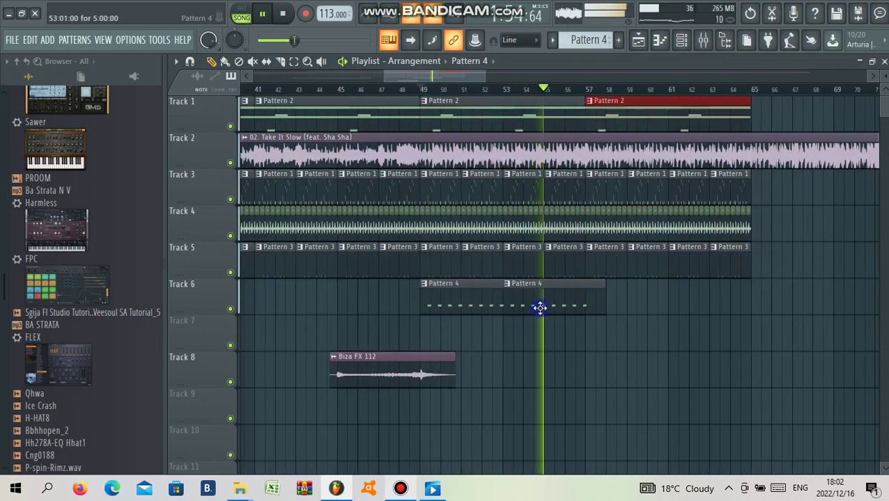
Trim the second Pattern 4 clip on Track 6 to a length of 4:00:00 so it ends at bar 57
drag(603, 306, 555, 311)
ctrl+scroll(589, 307, up, 3)
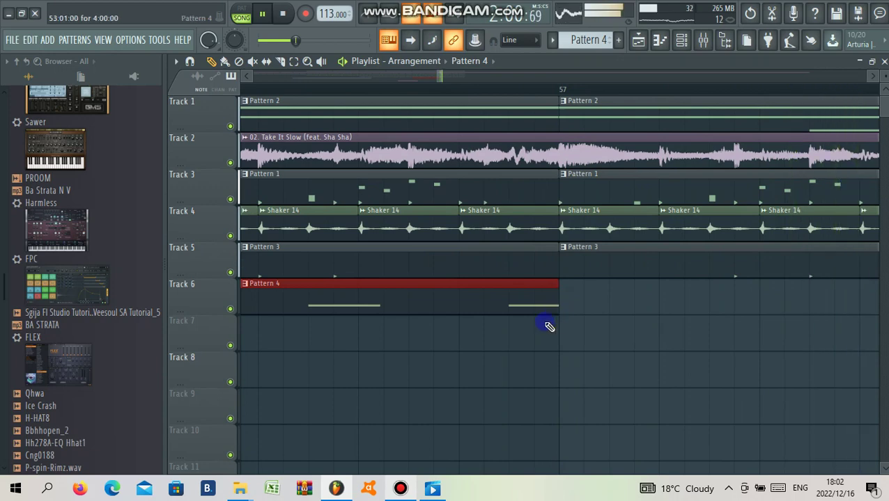
ctrl+scroll(538, 347, down, 1)
ctrl+scroll(538, 347, down, 2)
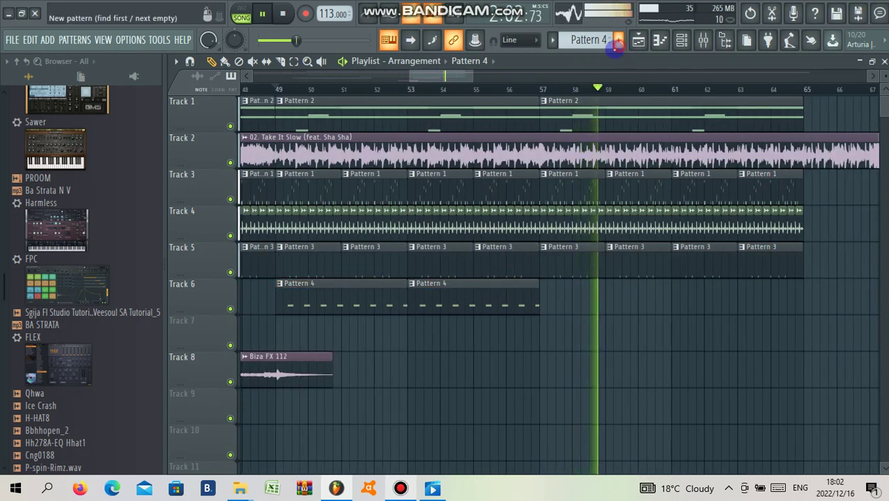
Place an empty Pattern 5 clip on Track 7 at bar 57 and duplicate Pattern 4 on Track 6 to bars 57 and 61
click(541, 347)
ctrl+click(502, 303)
key(ctrl+b)
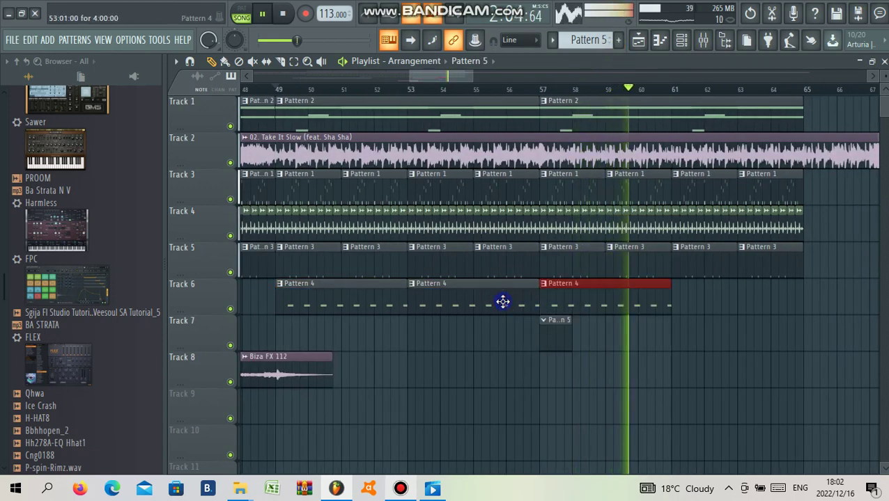
key(ctrl+b)
Load the Sgija Fl Studio Tutorial_5 sample and the Bdrum2 sample from the browser into new channels
right_click(77, 315)
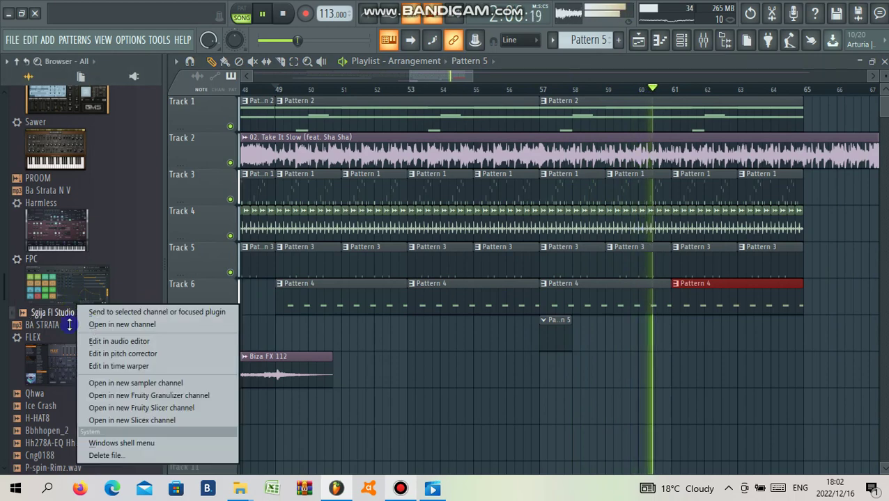
click(85, 325)
scroll(56, 317, up, 7)
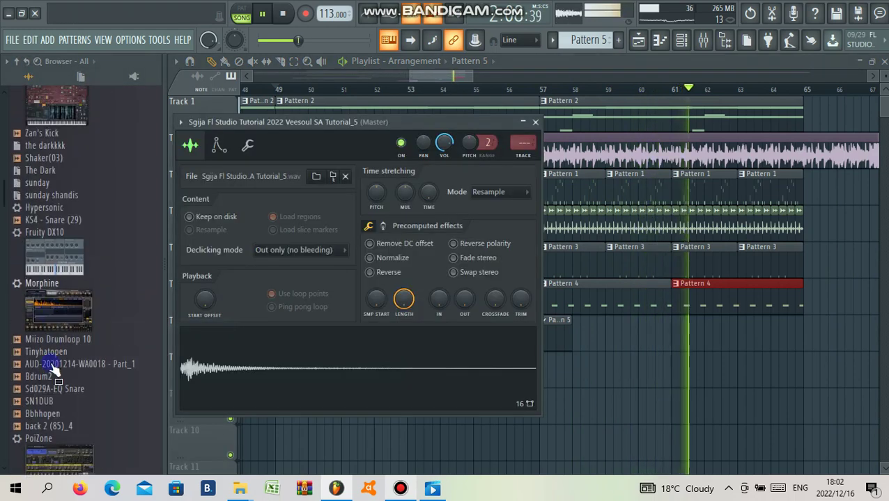
right_click(44, 380)
click(84, 324)
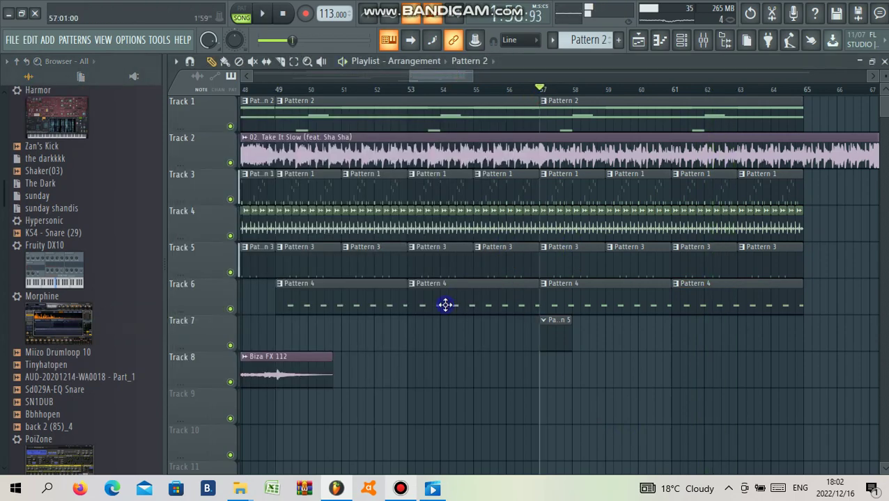
Place a NEW CRUSH_Current clip on Track 9 at 52:13:00 and copy the Biza FX 112 clip along Track 8 to lead into bar 57
key(space)
scroll(363, 346, down, 3)
scroll(298, 222, down, 3)
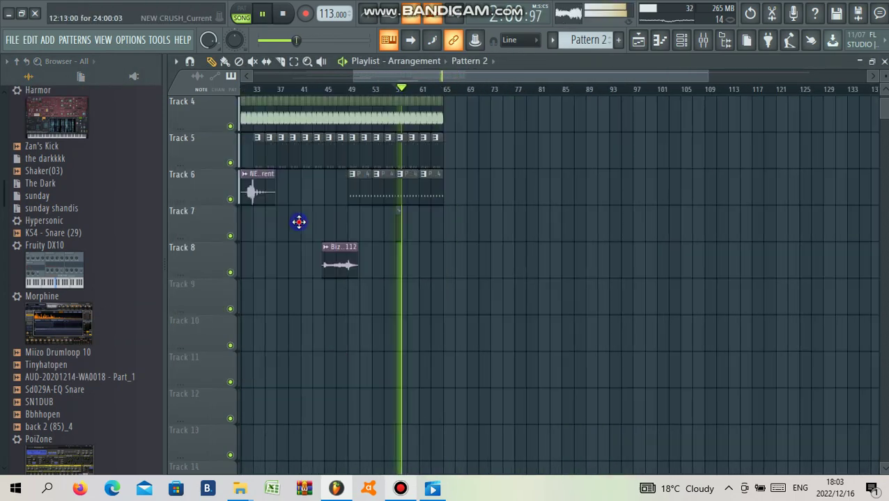
drag(448, 312, 499, 310)
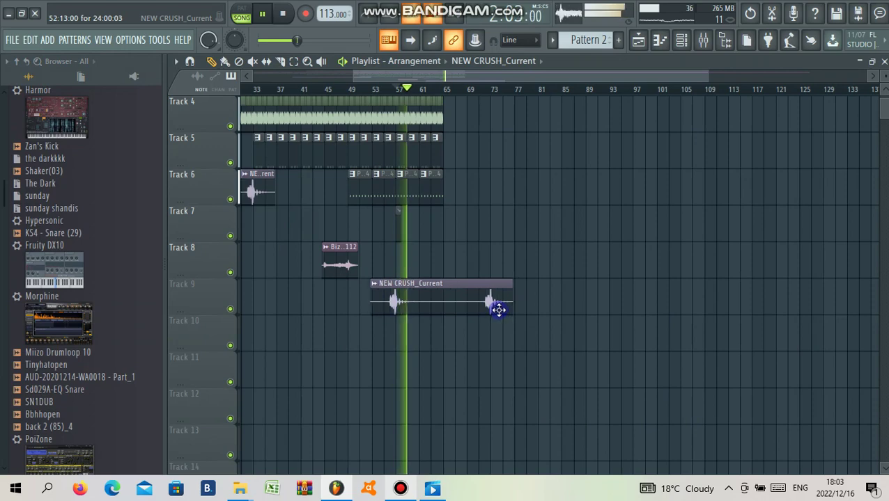
scroll(376, 293, up, 3)
drag(311, 266, 432, 271)
Select Pattern 5 from its Track 7 clip and add a Bdrum2 hit on the first step
scroll(434, 273, up, 4)
click(443, 220)
click(682, 42)
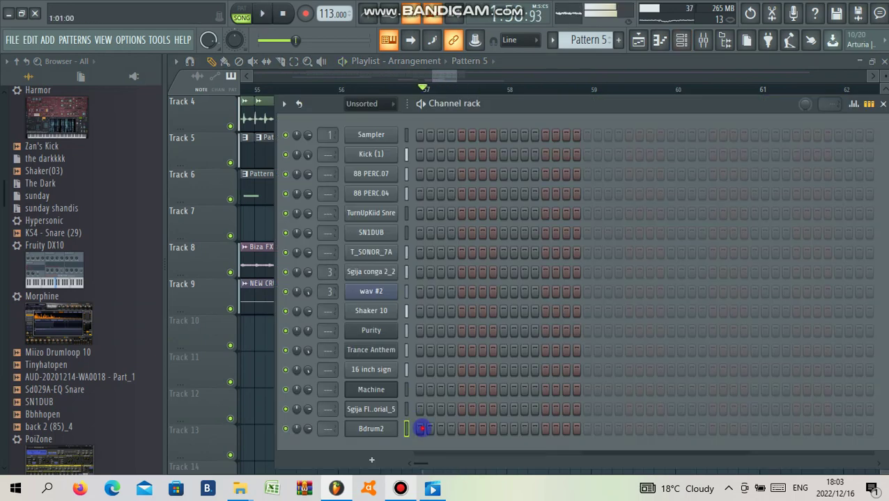
Set the Bdrum2 sample start to 1% and its filter type to BS
click(372, 430)
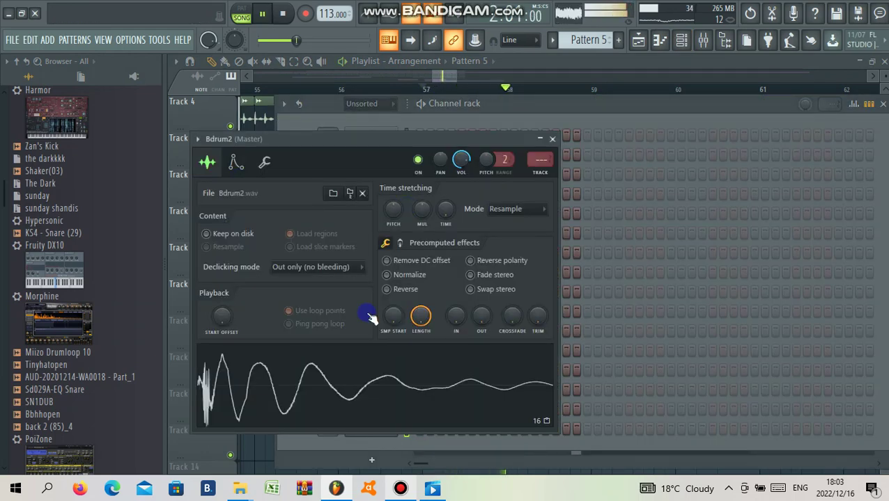
drag(393, 316, 393, 313)
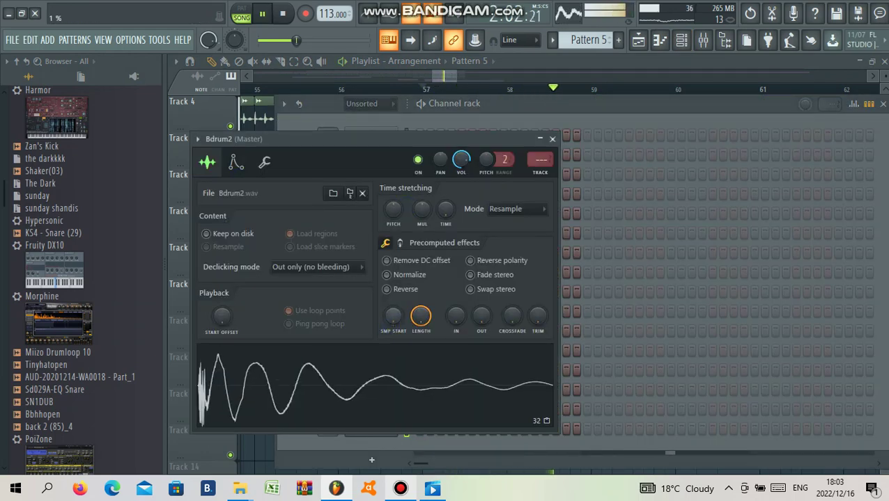
click(237, 162)
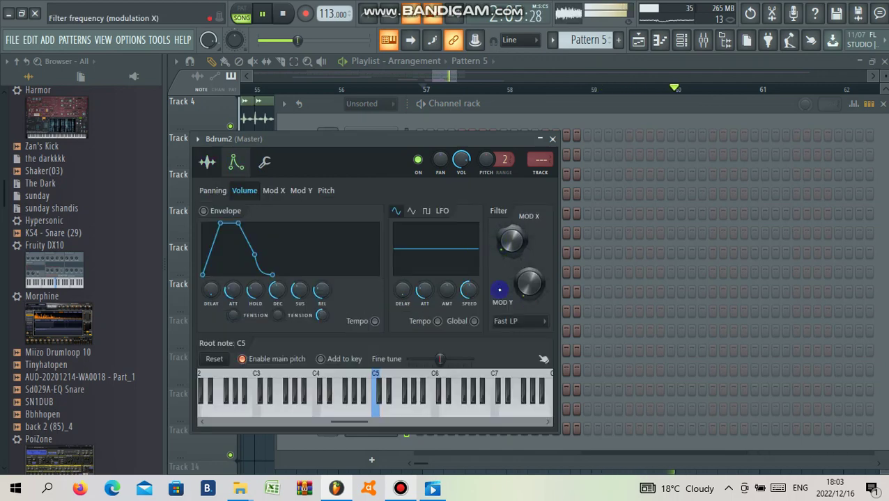
click(505, 331)
click(505, 385)
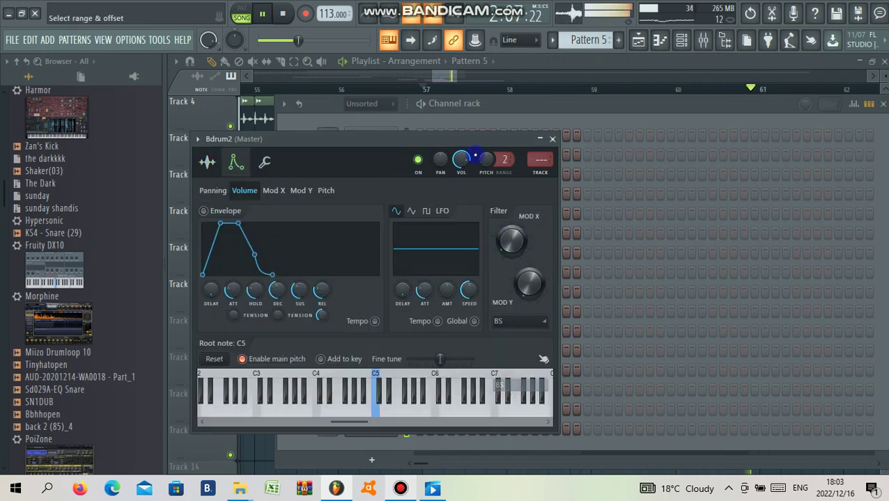
click(507, 111)
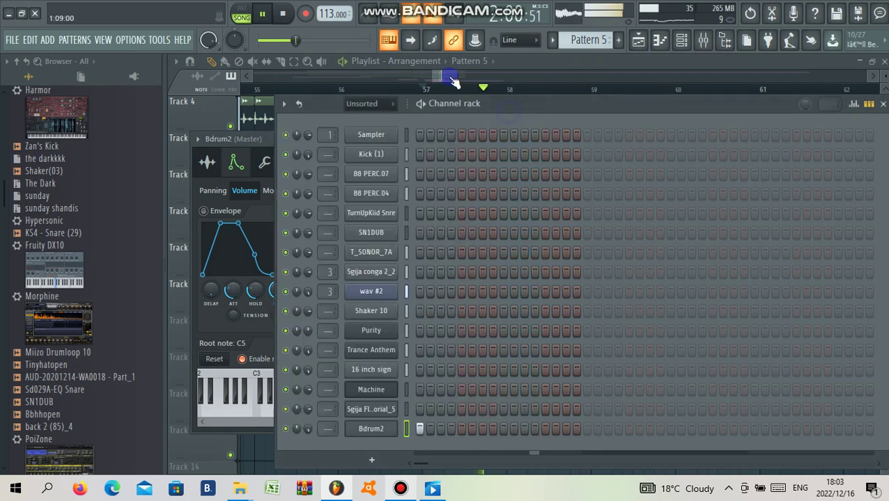
Normalize the Sgija Fl Studio Tutorial_5 sample in Pattern 5 and raise its channel volume
click(445, 76)
click(463, 218)
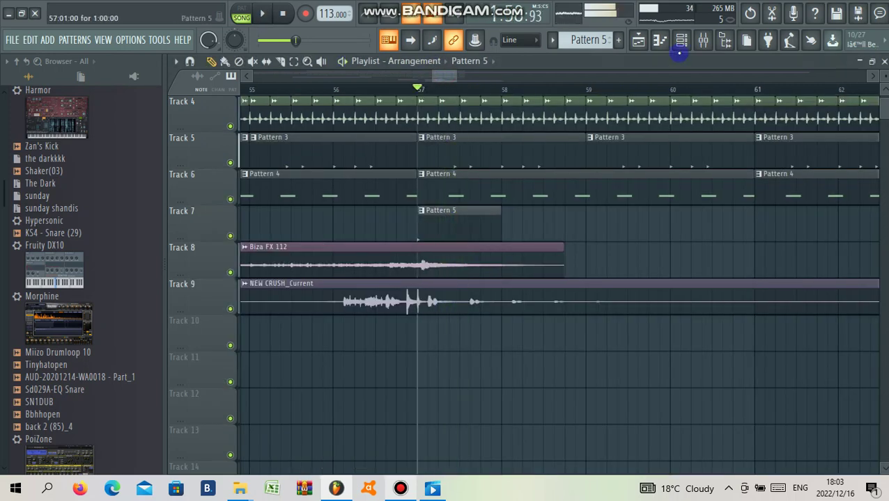
key(F6)
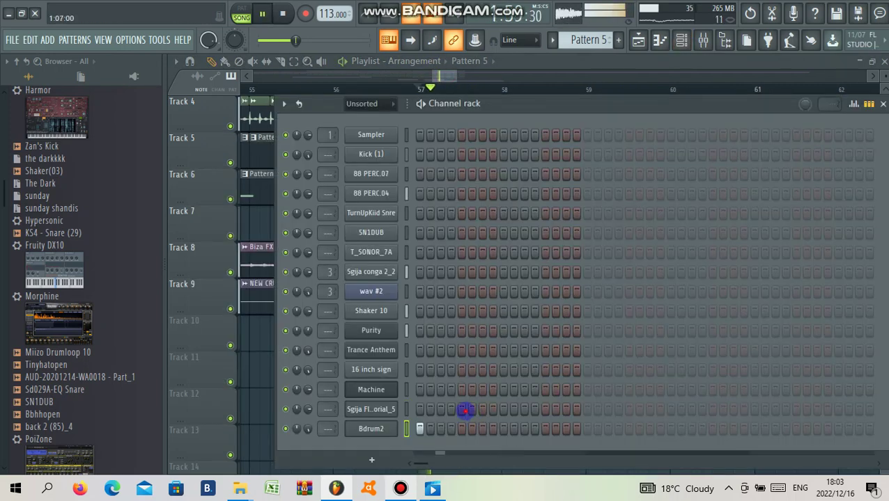
click(377, 409)
key(space)
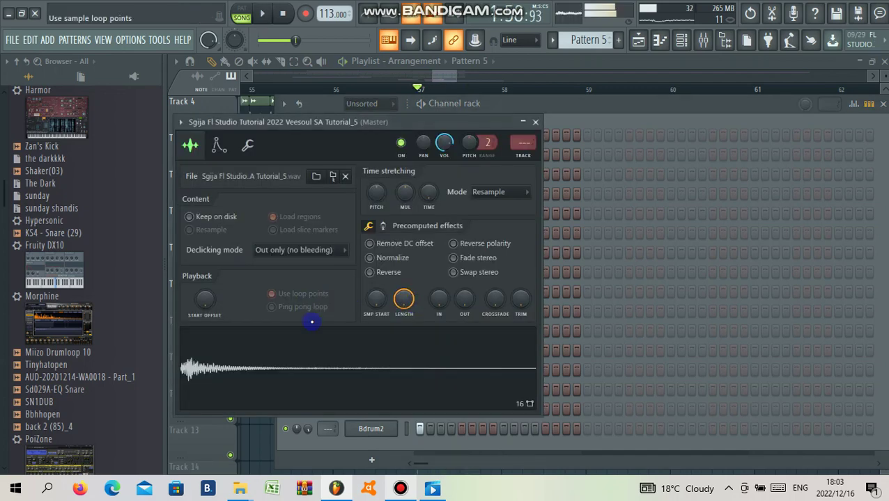
click(376, 258)
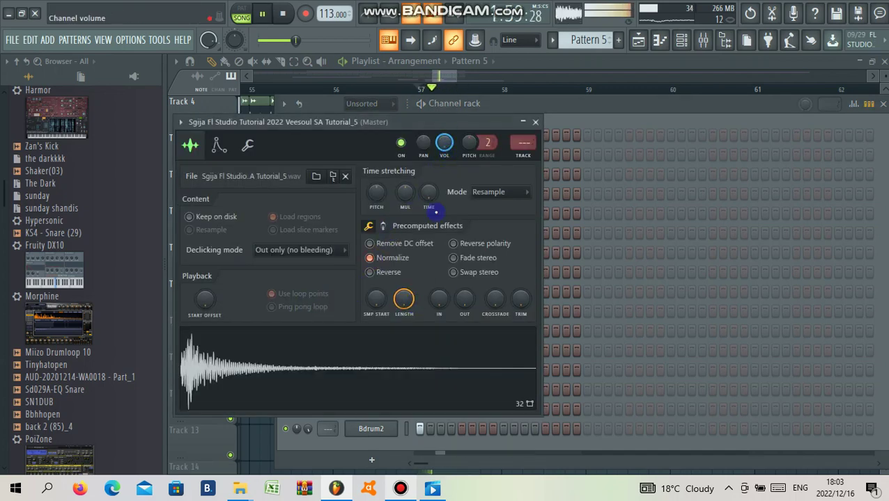
Program two bars of Bdrum2 hits, add SN1DUB on steps 8 and 24 and the Sgija sample on 5 and 21, and boost Bdrum2's volume multiplier
click(564, 110)
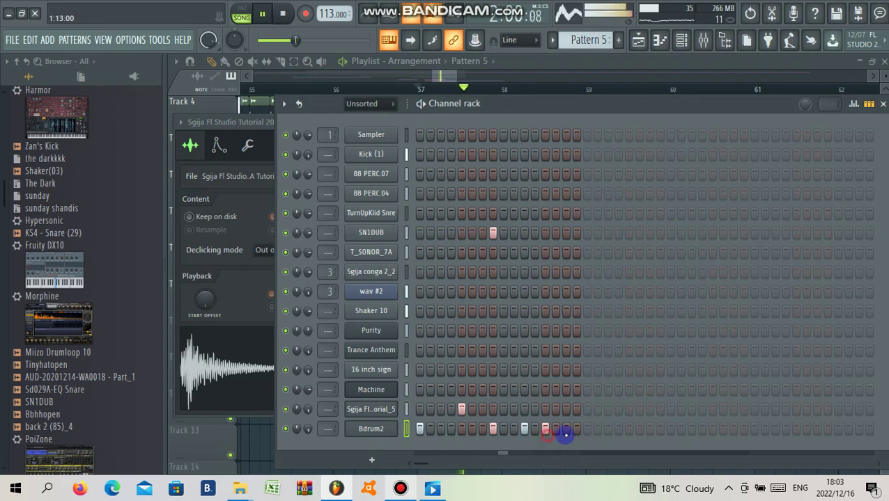
click(586, 429)
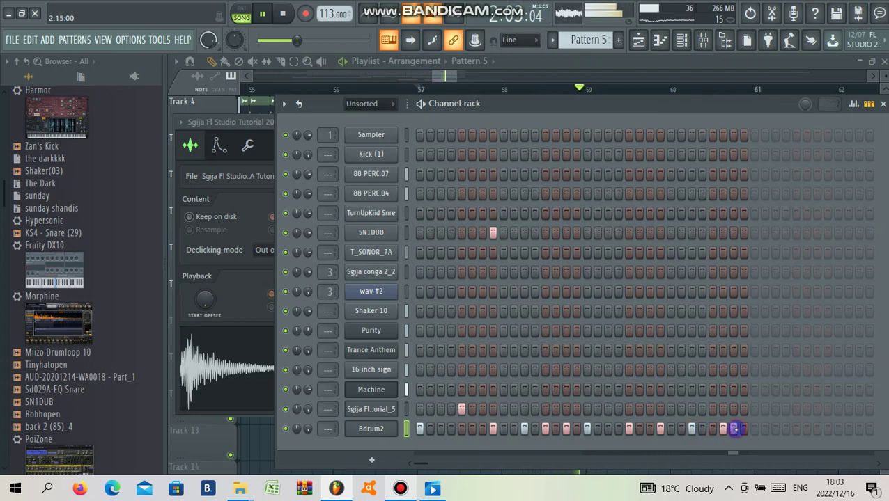
click(265, 162)
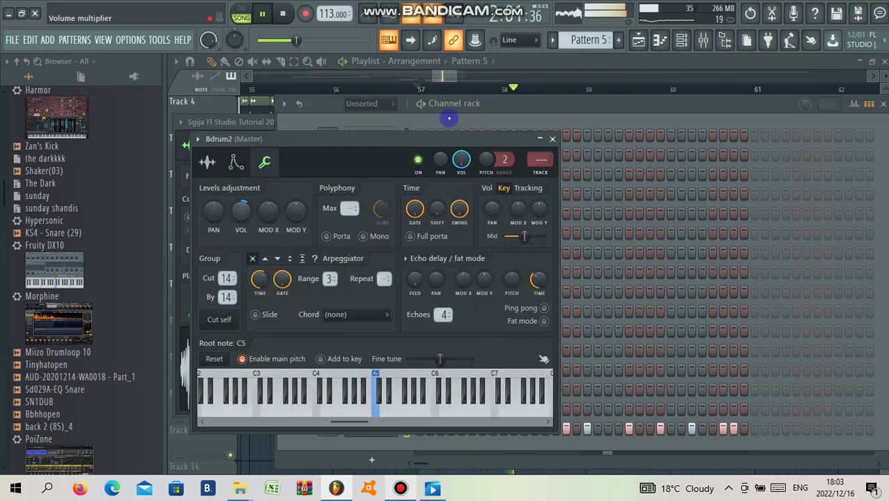
click(518, 109)
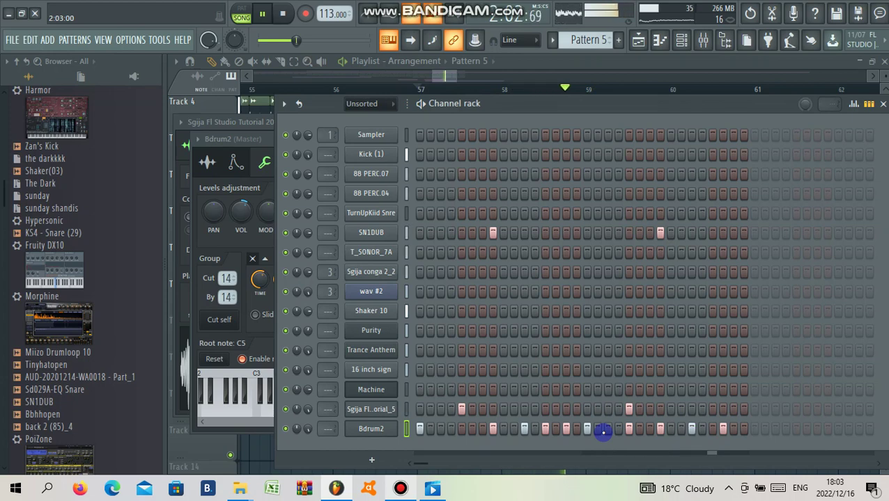
click(369, 429)
click(235, 160)
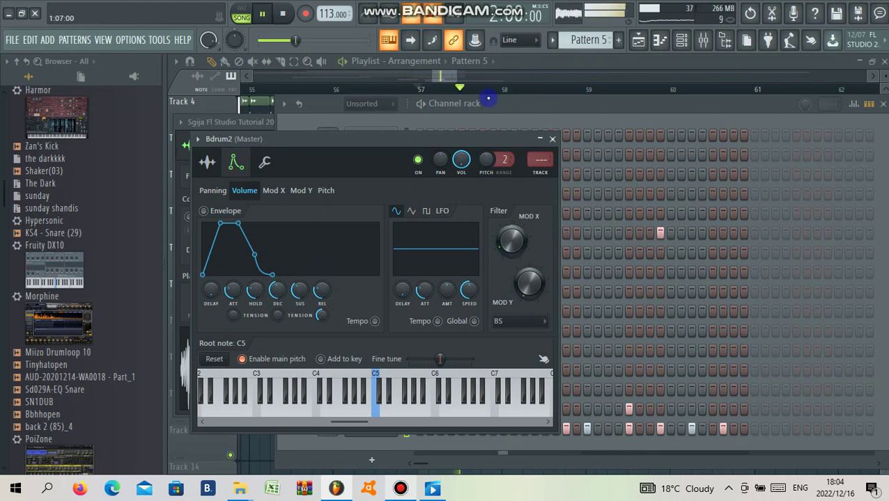
click(486, 99)
Return to the playlist and duplicate the Pattern 5 clip on Track 7 to bars 59, 61 and 63
click(474, 83)
scroll(500, 292, down, 3)
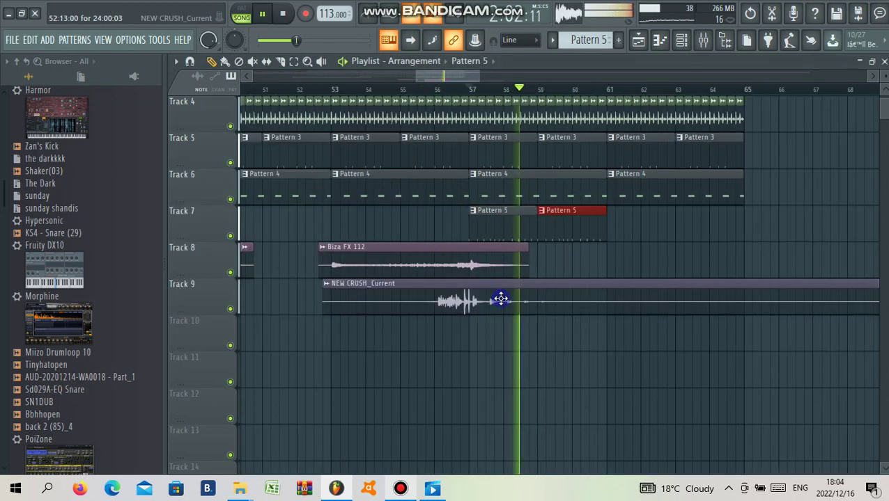
scroll(504, 301, down, 3)
key(ctrl+b)
key(ctrl+b)
scroll(524, 322, up, 3)
scroll(526, 324, up, 3)
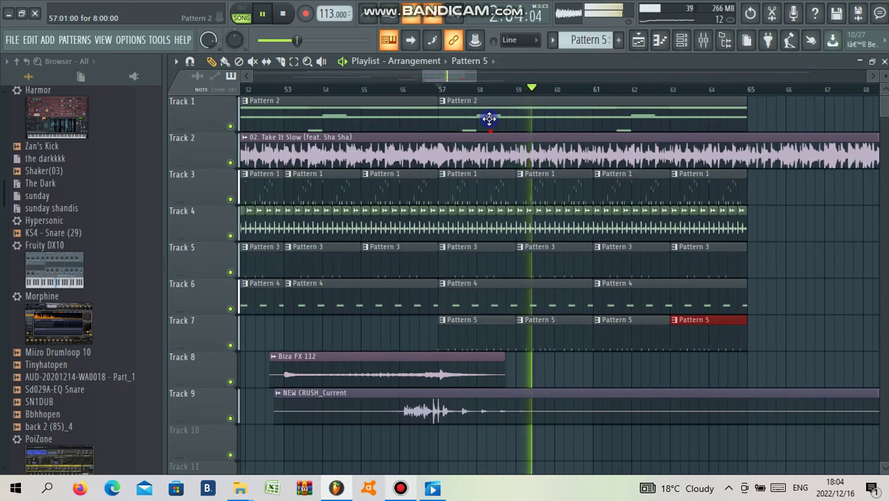
Copy the Pattern 2 clip at bar 57 to Track 10 and make the copy unique
drag(489, 119, 448, 376)
click(445, 371)
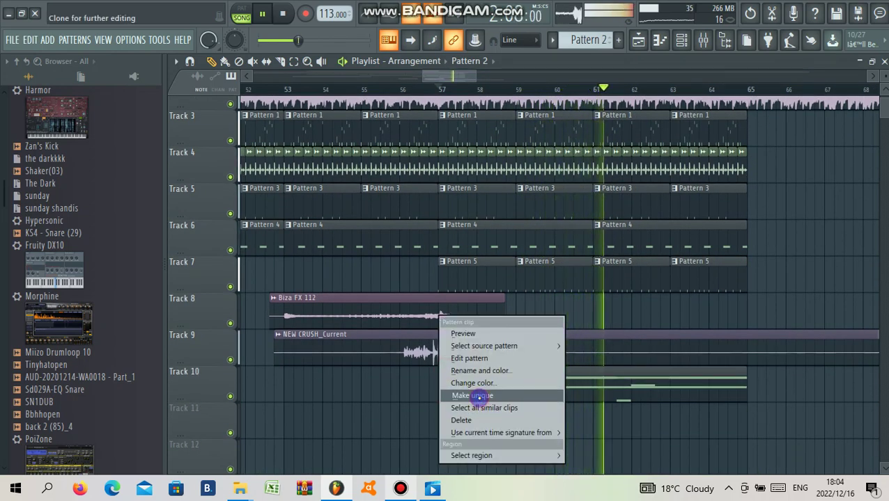
click(479, 395)
Show the unique pattern's channels and cut the Trance Anthem notes
click(681, 39)
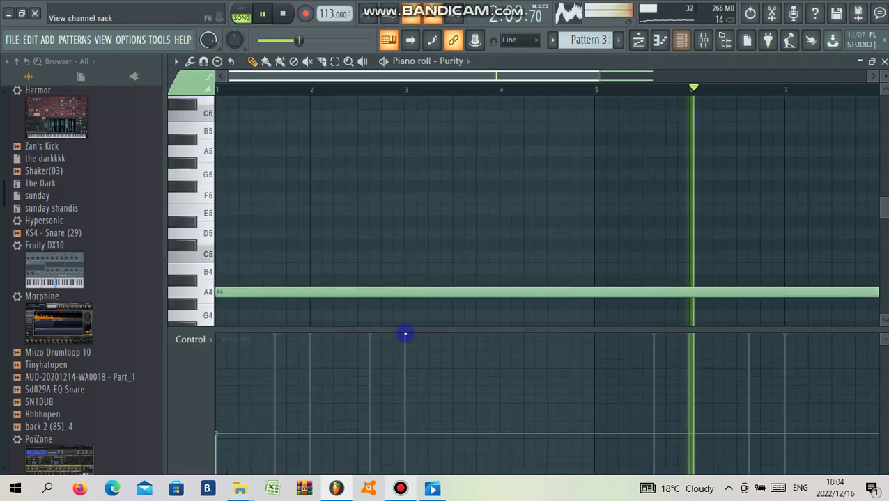
key(F6)
right_click(395, 287)
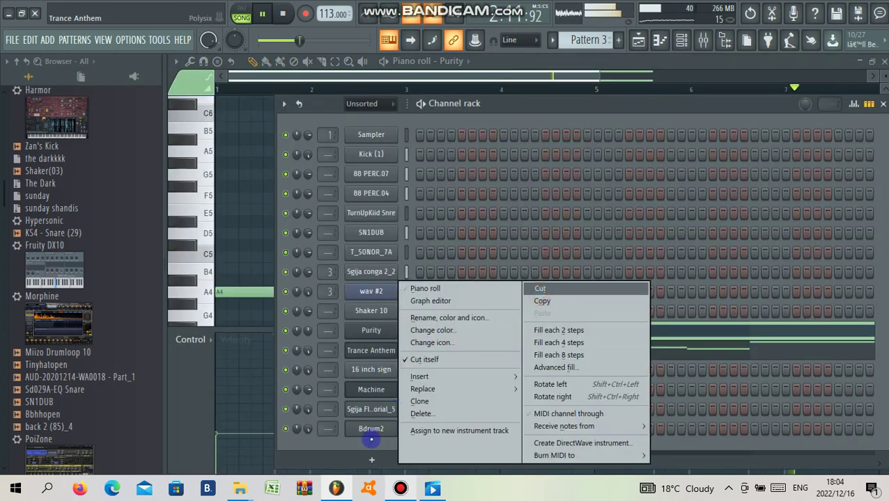
Add a Fruity DX10 channel and load its Bass Pluck preset
click(371, 459)
click(371, 459)
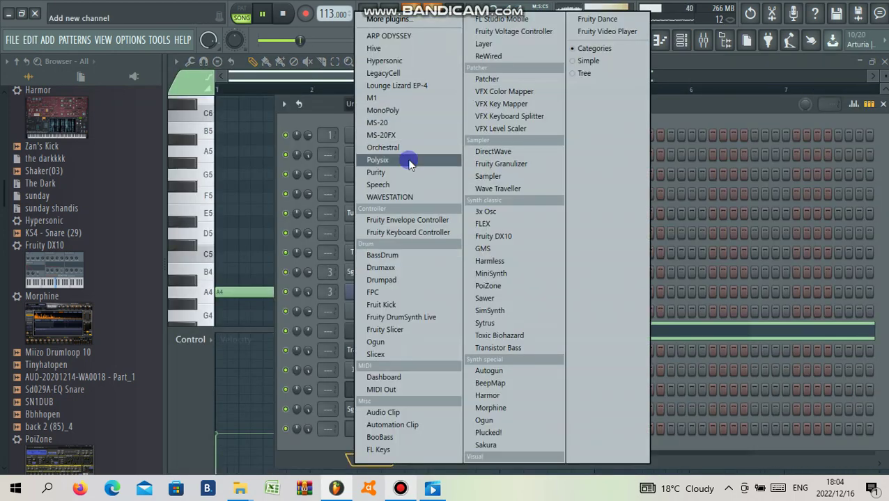
click(491, 238)
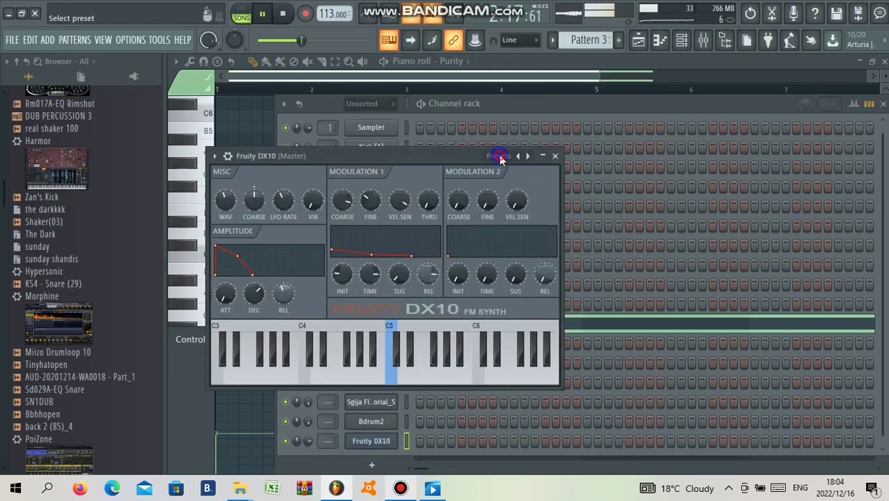
click(499, 157)
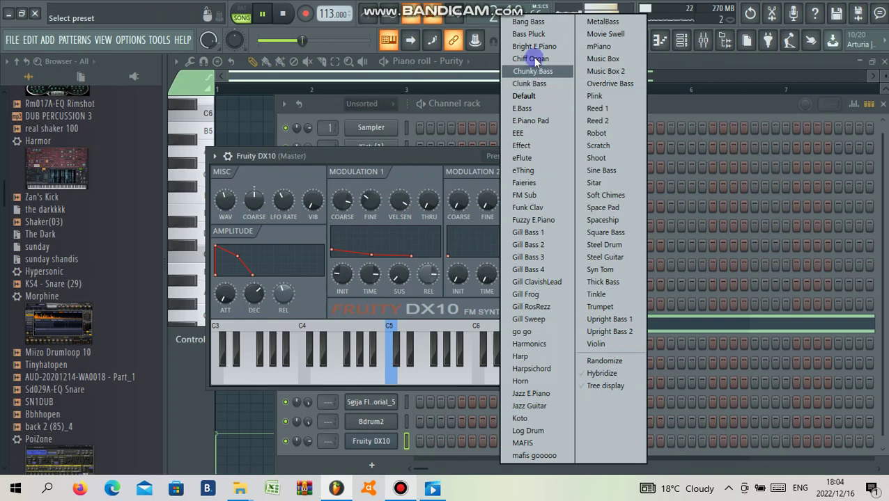
click(535, 35)
Set the Bass Pluck channel's root note to G5 and paste the cut notes into it
click(230, 157)
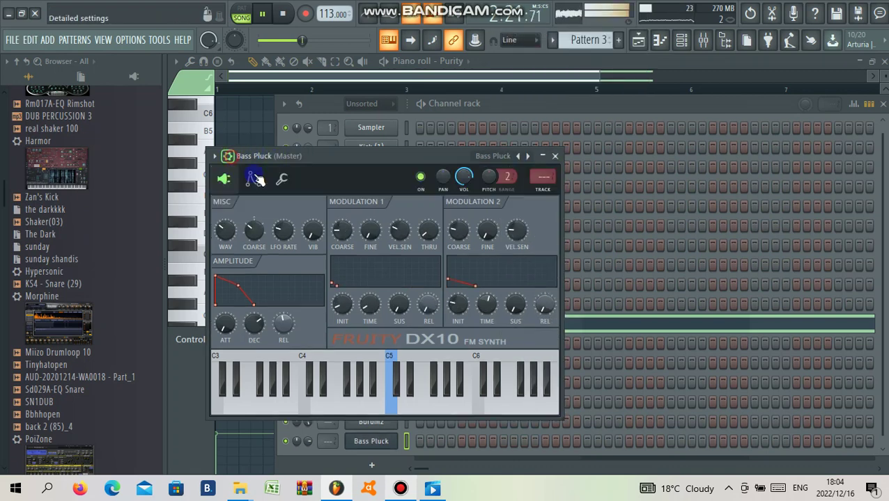
click(281, 179)
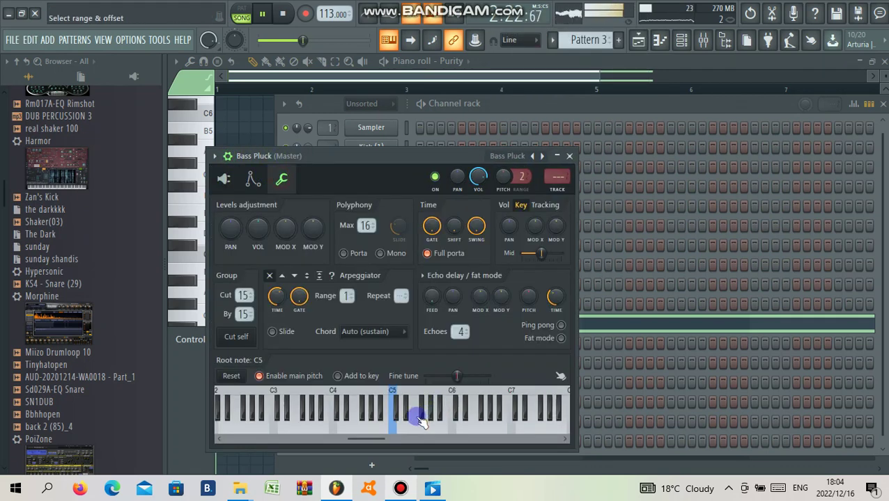
click(455, 473)
key(space)
right_click(370, 443)
click(553, 312)
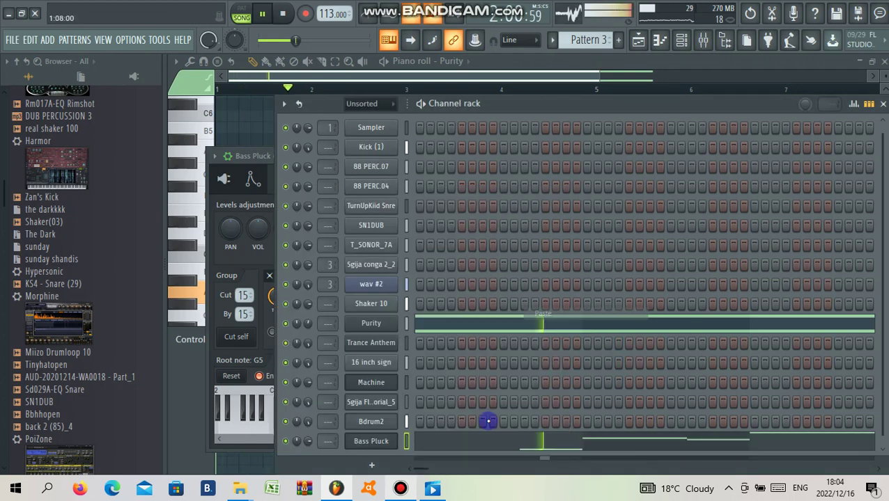
Change the Bass Pluck channel's root note to F5 and return to the piano roll
click(394, 442)
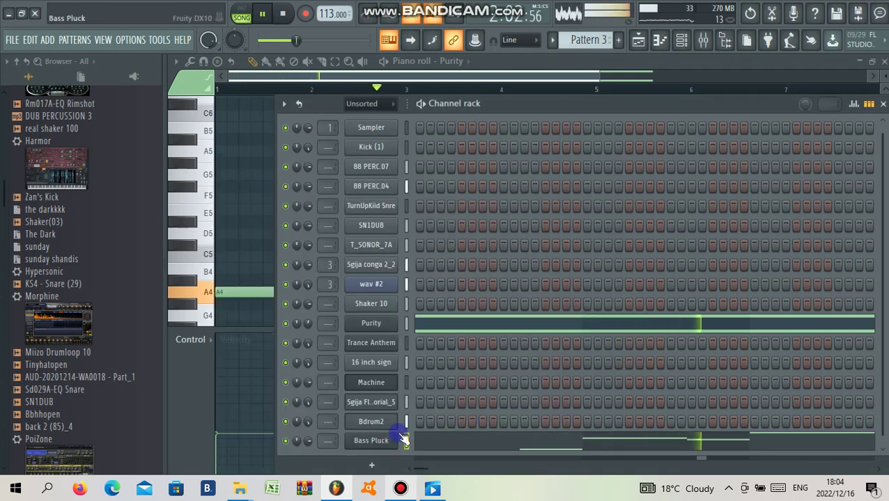
click(388, 437)
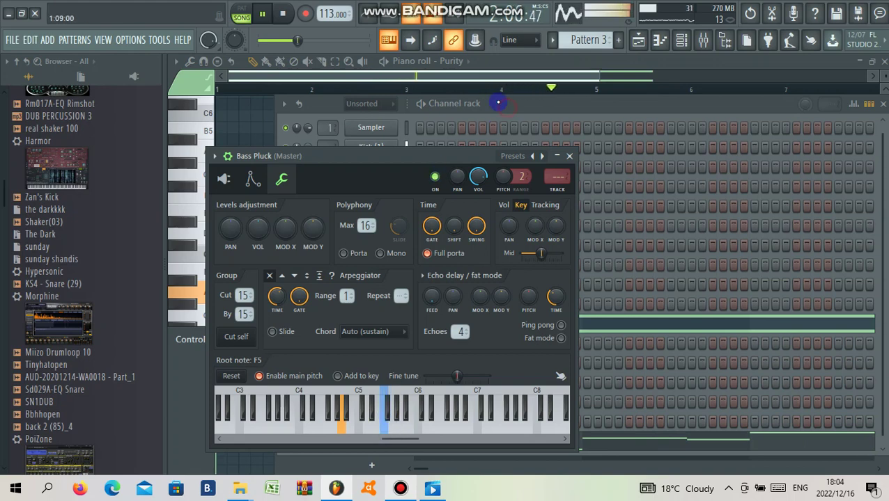
click(499, 103)
click(357, 89)
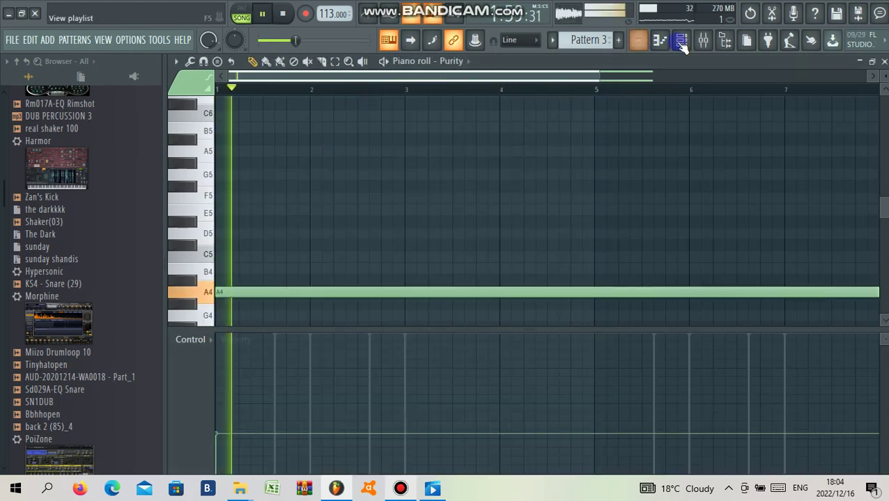
Add the Bbhhopen sample from the browser as a new channel below Bass Pluck
click(681, 43)
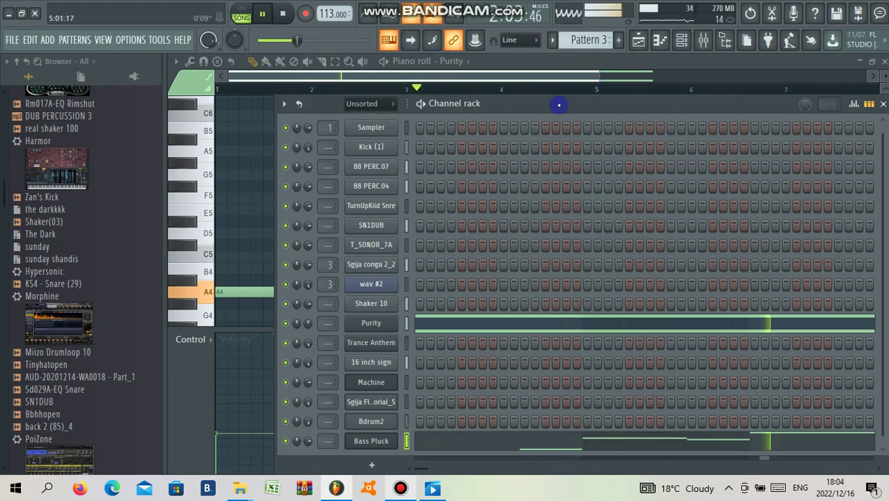
scroll(63, 360, down, 3)
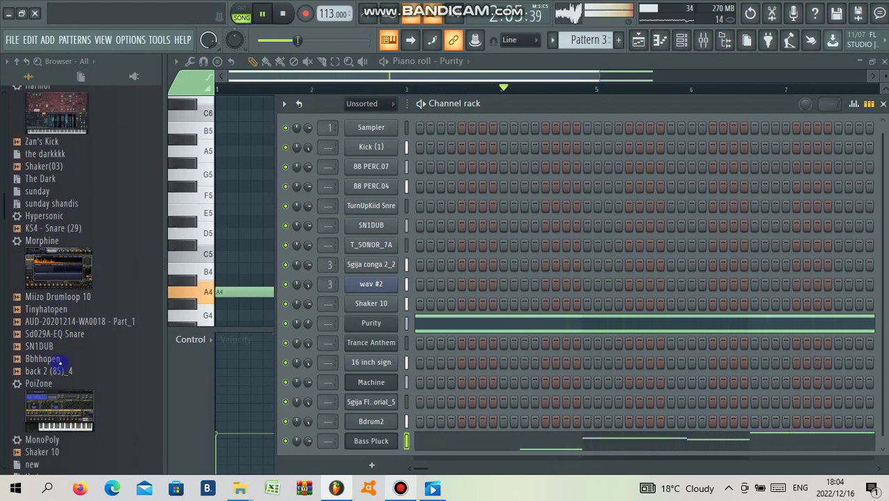
drag(42, 340, 353, 458)
Switch to Pattern 6 and fill every fourth step of the Bbhhopen channel
key(KP_Subtract)
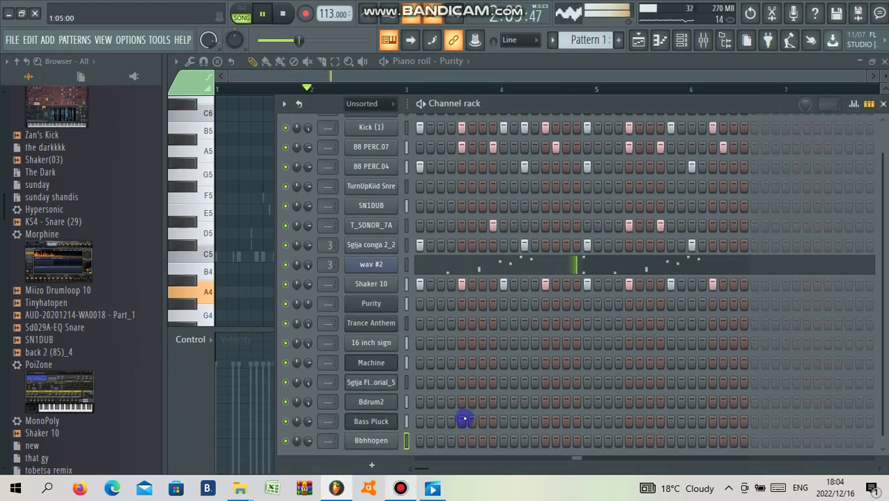
key(KP_Add)
key(KP_Add)
key(KP_Add)
key(KP_Add)
key(KP_Add)
key(KP_Subtract)
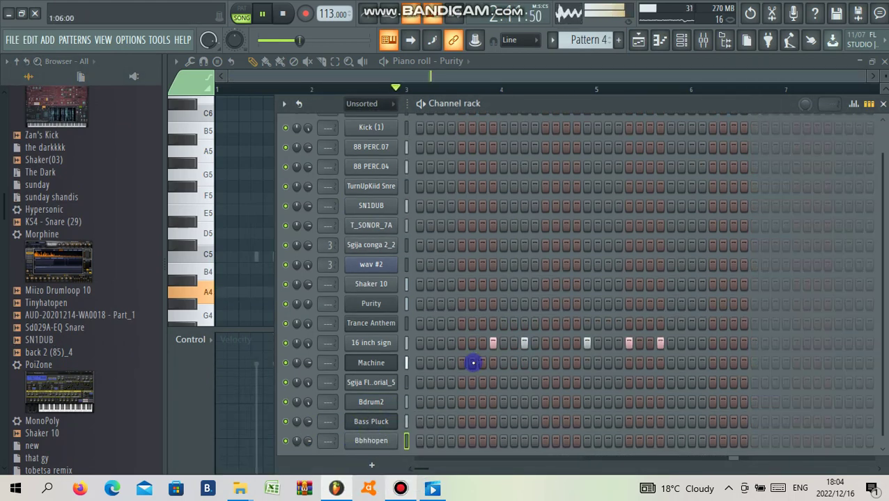
key(KP_Add)
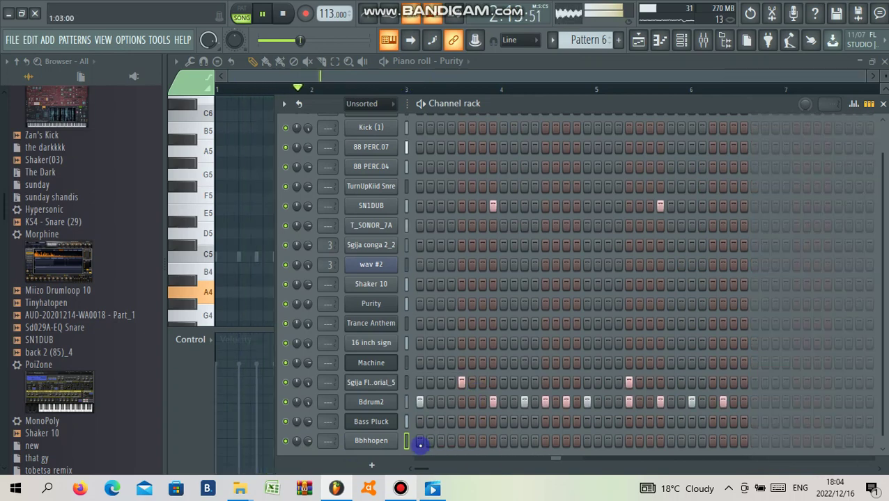
right_click(383, 444)
click(559, 343)
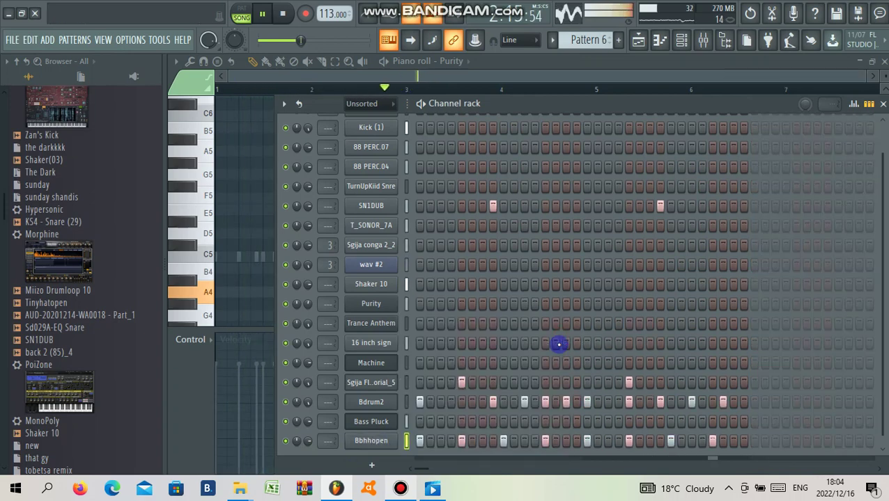
Shift the Bbhhopen steps two positions later and play the song
key(ctrl+shift+Right)
key(ctrl+shift+Right)
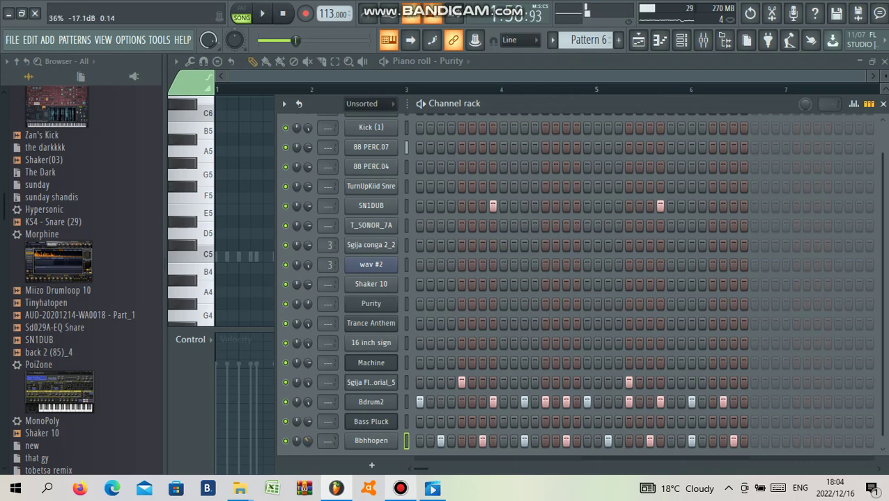
key(space)
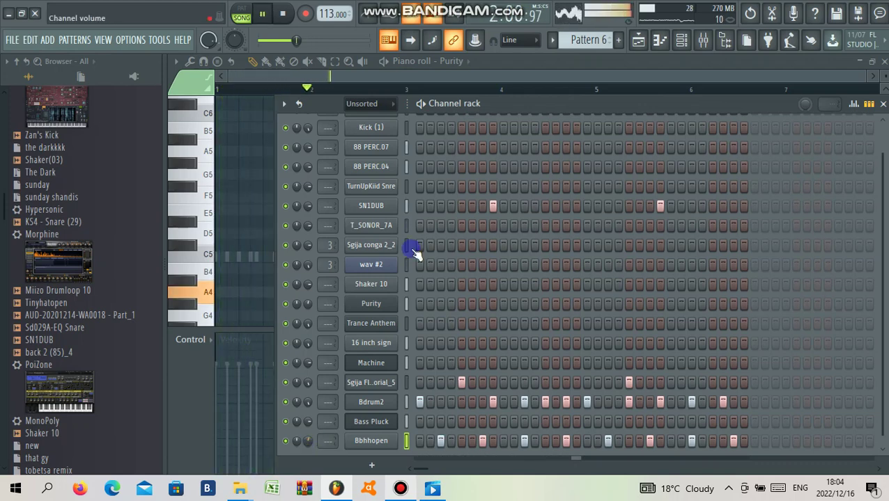
Place a Shaker 14 clip at bar 57 on Track 11 of the playlist and repeat it up to bar 65
key(F5)
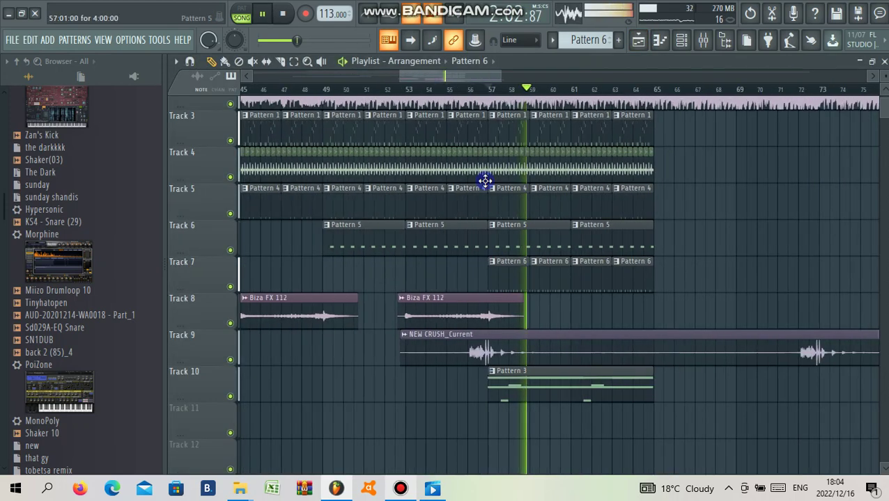
mouse_move(496, 366)
mouse_down()
mouse_move(484, 431)
mouse_move(569, 431)
mouse_up()
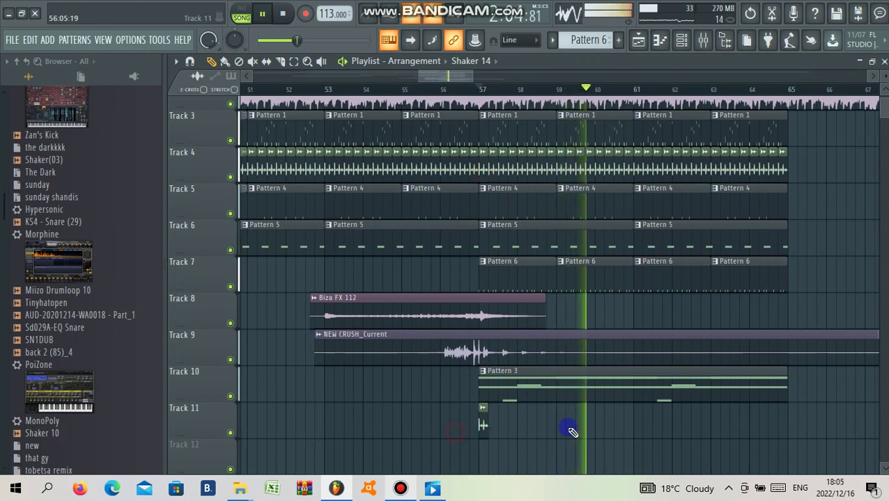
key(ctrl+b)
key(ctrl+b)
key(ctrl+b)
key(ctrl+b)
key(ctrl+b)
key(ctrl+b)
key(ctrl+b)
key(ctrl+b)
key(ctrl+b)
scroll(568, 430, down, 3)
scroll(540, 313, up, 3)
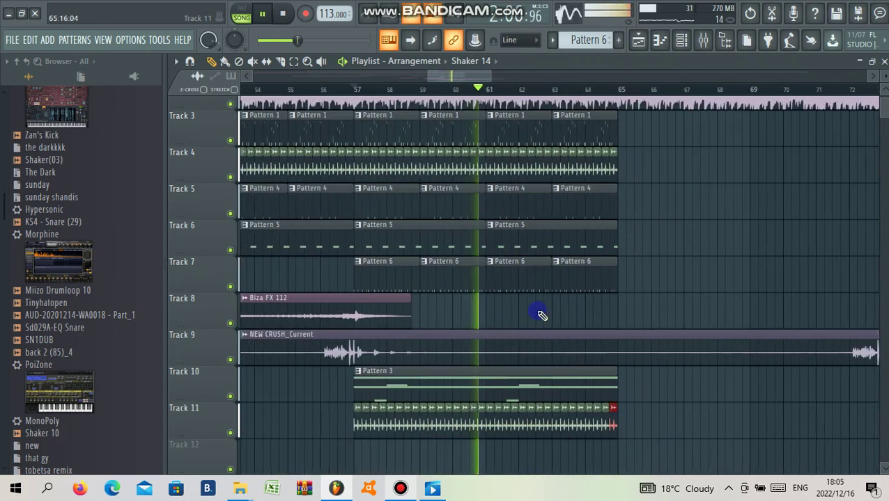
Duplicate the clips on Tracks 3 to 7 from bars 57–65 onto bars 65–73, filling the Track 4 gap at bar 65
scroll(400, 280, up, 1)
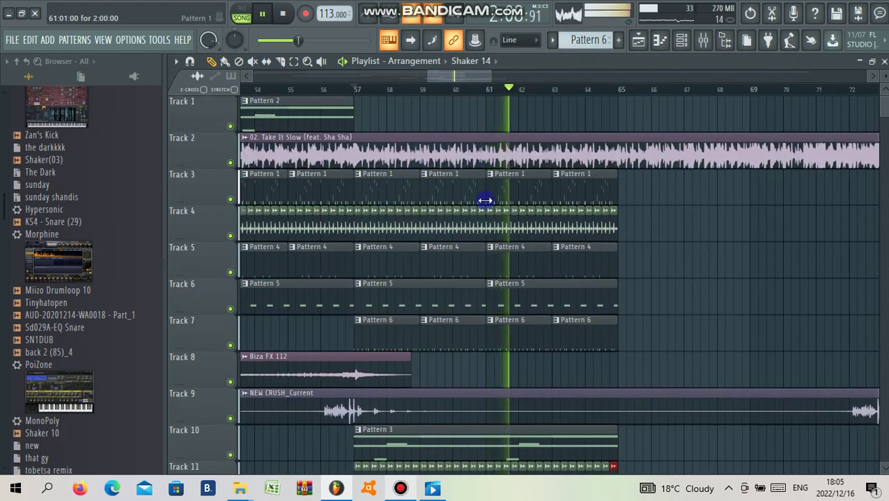
scroll(485, 200, down, 2)
scroll(533, 231, down, 1)
scroll(533, 231, down, 1)
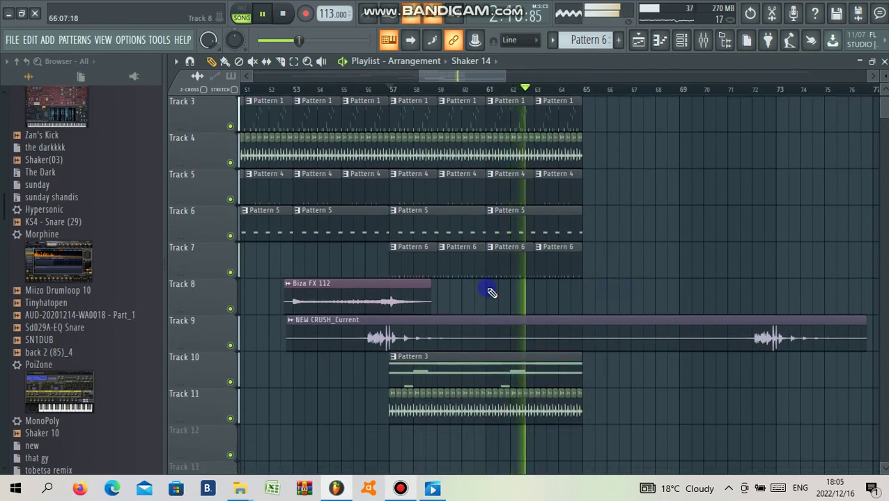
ctrl+click(398, 257)
drag(415, 200, 587, 127)
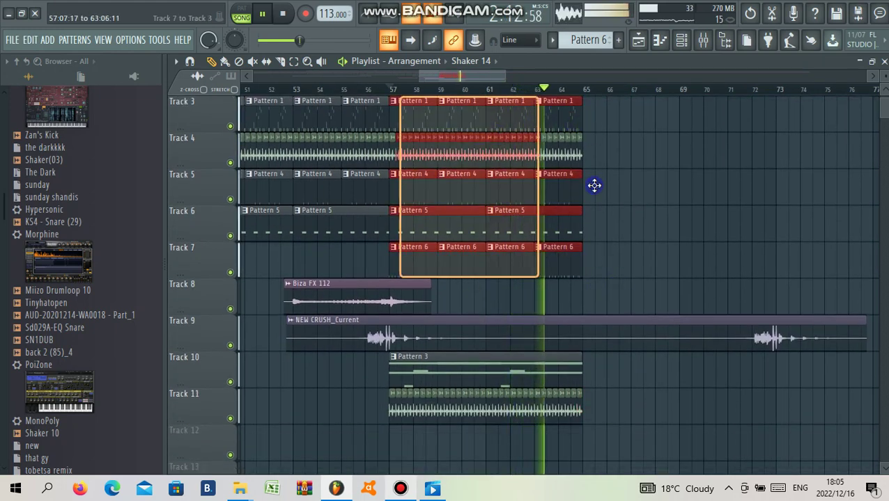
key(ctrl+b)
scroll(588, 167, up, 2)
ctrl+click(567, 157)
key(ctrl+b)
Duplicate the Shaker 14 clips on Track 11 so they extend from bar 65 to bar 73
scroll(561, 422, down, 3)
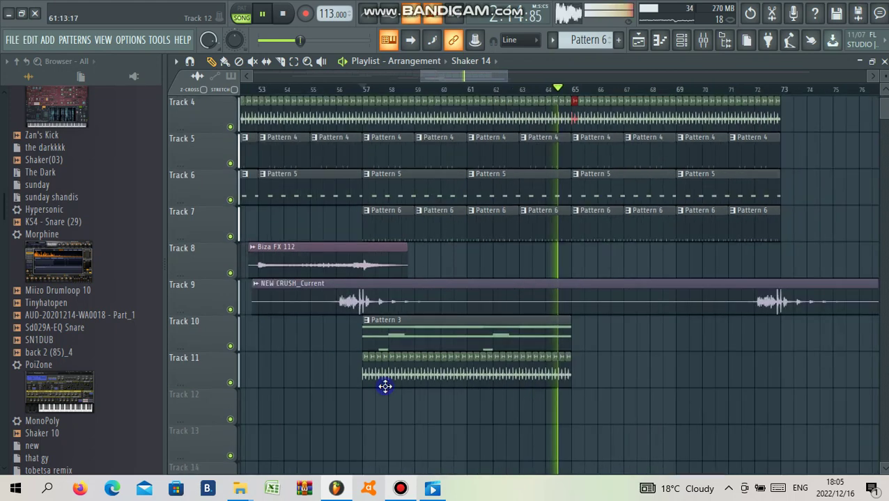
drag(384, 387, 774, 426)
key(ctrl+b)
Create a new empty pattern for the section starting at bar 65
scroll(509, 394, up, 3)
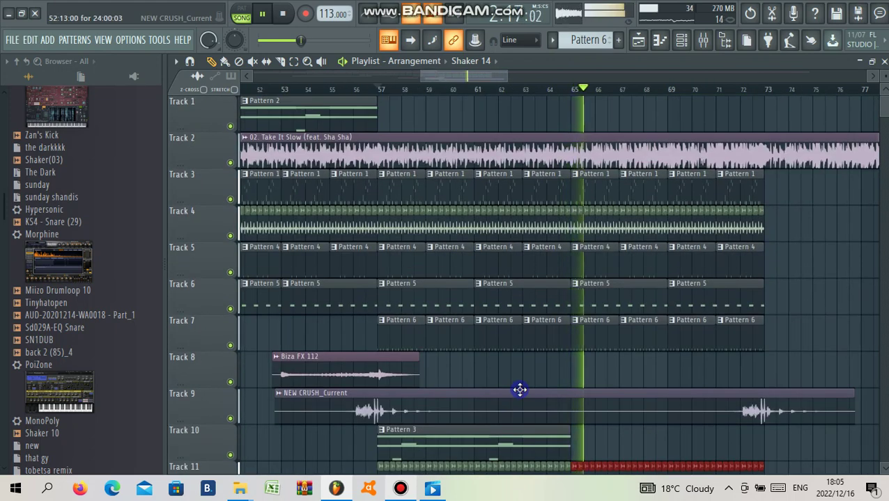
scroll(569, 335, down, 1)
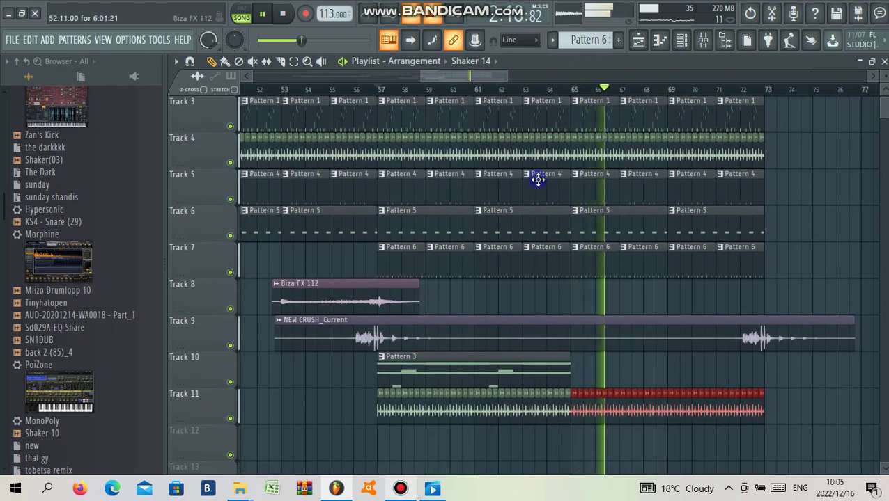
key(F4)
key(Return)
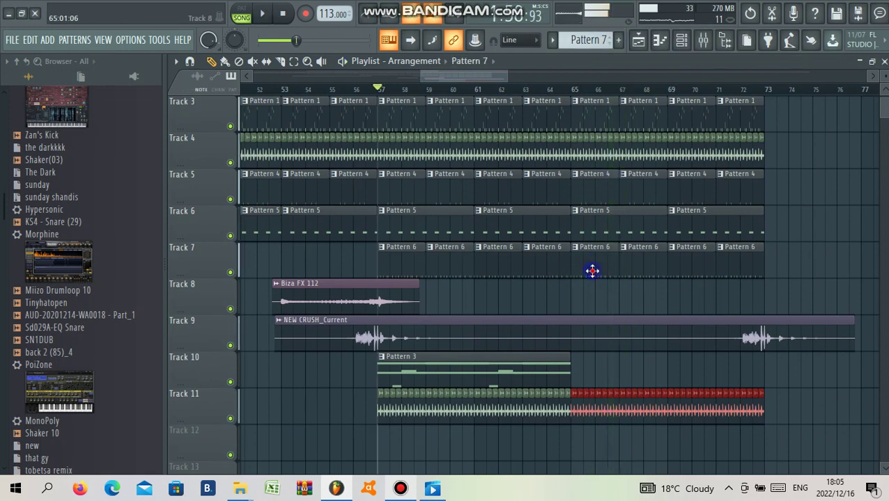
Place the new pattern's clip at bar 65 on Track 8 and delete the Track 7 Pattern 6 clips from bar 65 to 73
click(584, 296)
right_click(596, 265)
right_click(737, 268)
scroll(702, 284, up, 2)
click(504, 307)
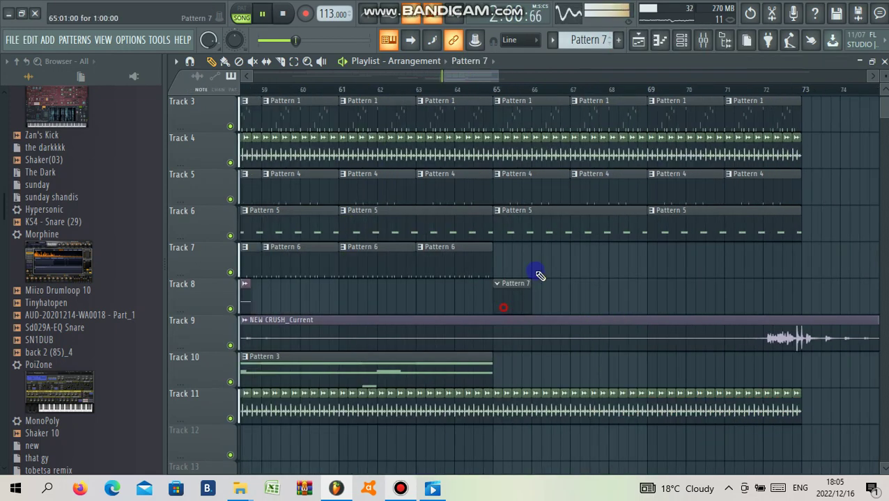